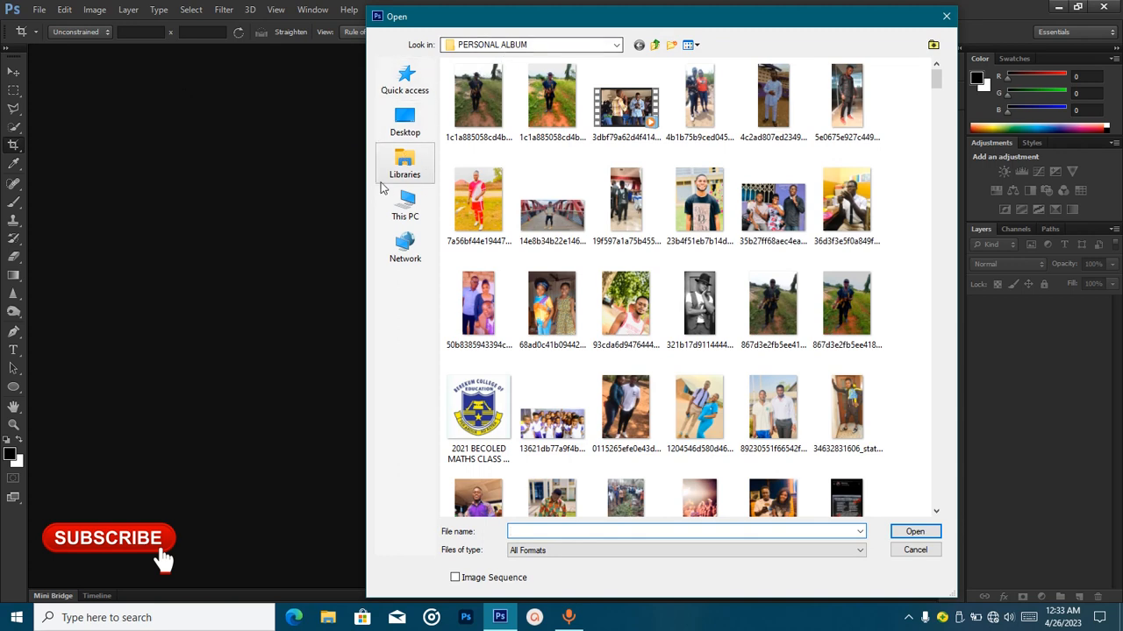
{"action": "left_click", "coordinate": [404, 208]}
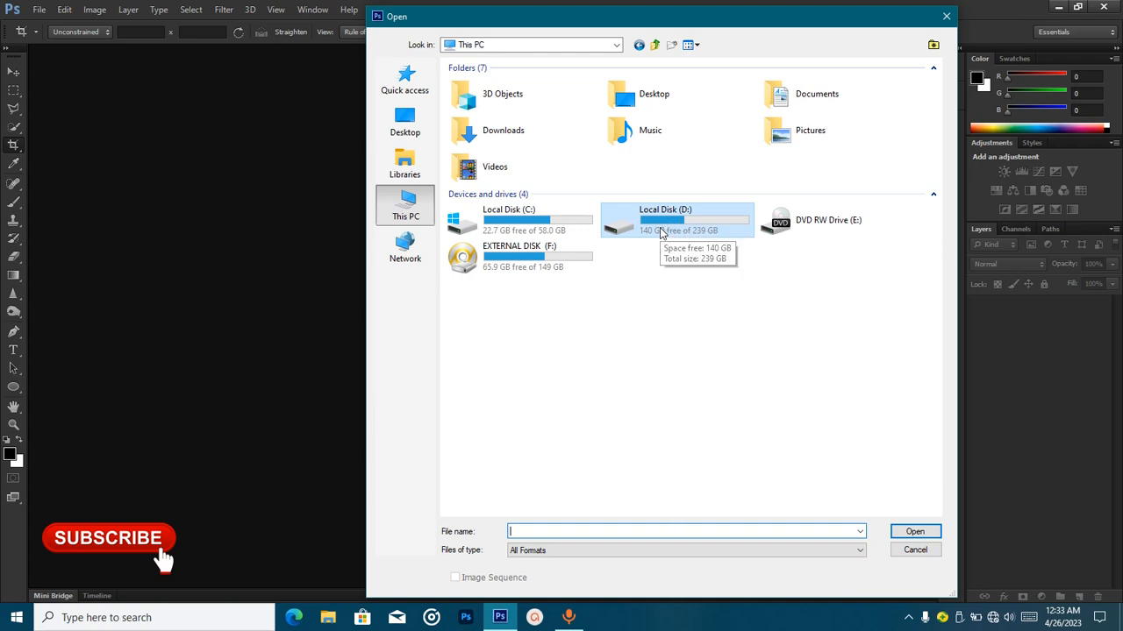
{"action": "double_click", "coordinate": [551, 266]}
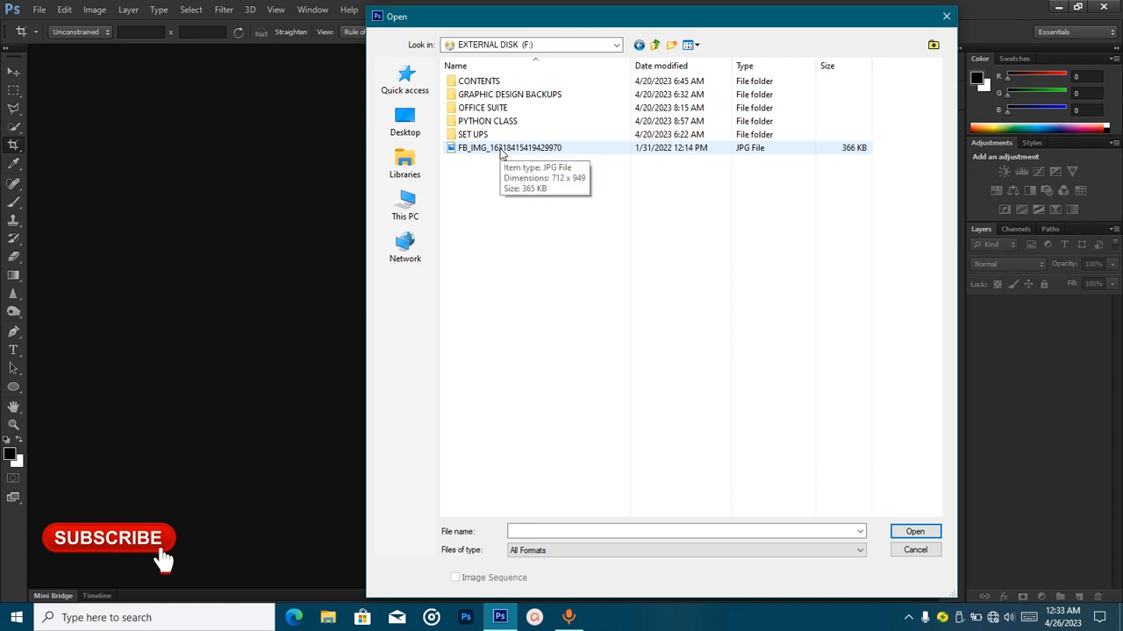
{"action": "left_click", "coordinate": [502, 151]}
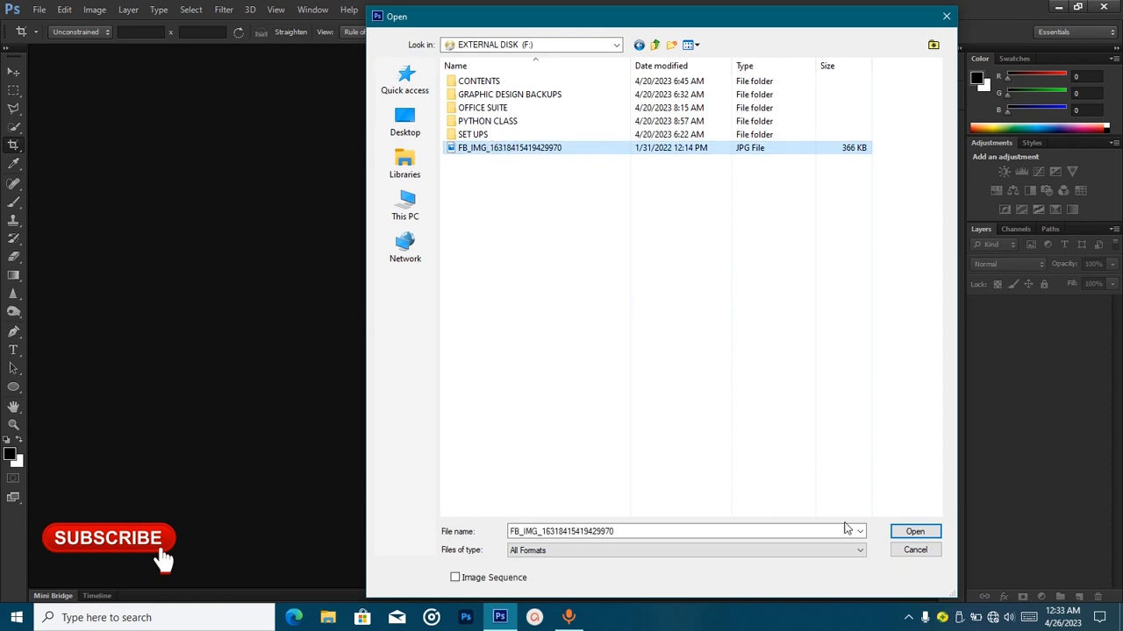
{"action": "left_click", "coordinate": [912, 532]}
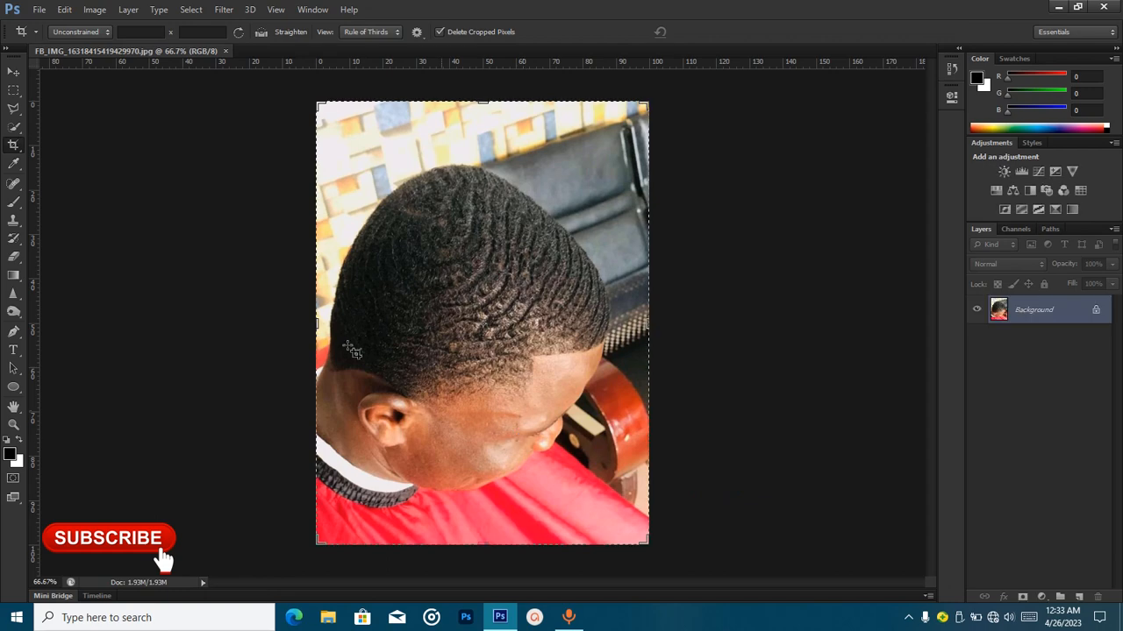
Step: Sample foreground colours from the forehead skin, the yellow wall tile and finally the red-orange wooden object with the Eyedropper Tool
{"action": "left_click", "coordinate": [13, 71]}
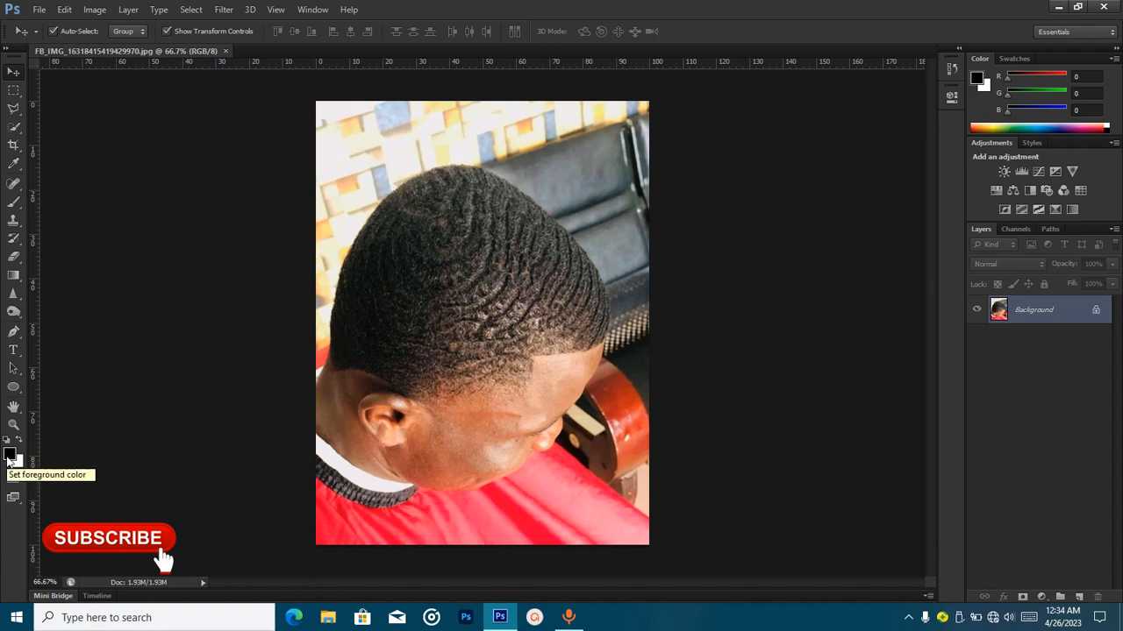
{"action": "left_click", "coordinate": [12, 164]}
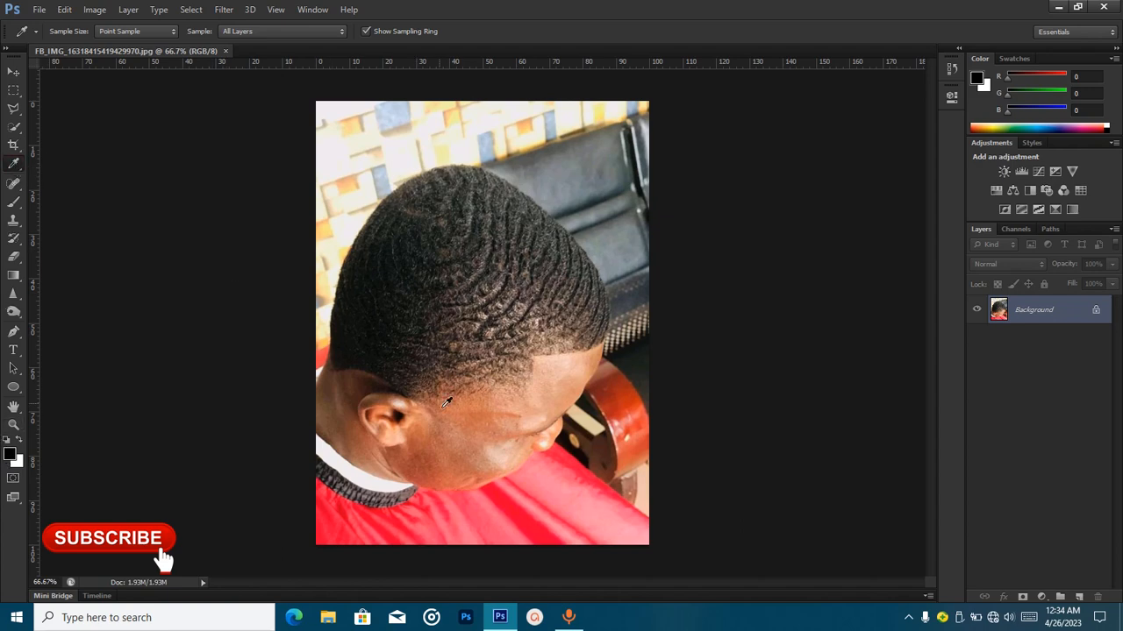
{"action": "left_click", "coordinate": [585, 370]}
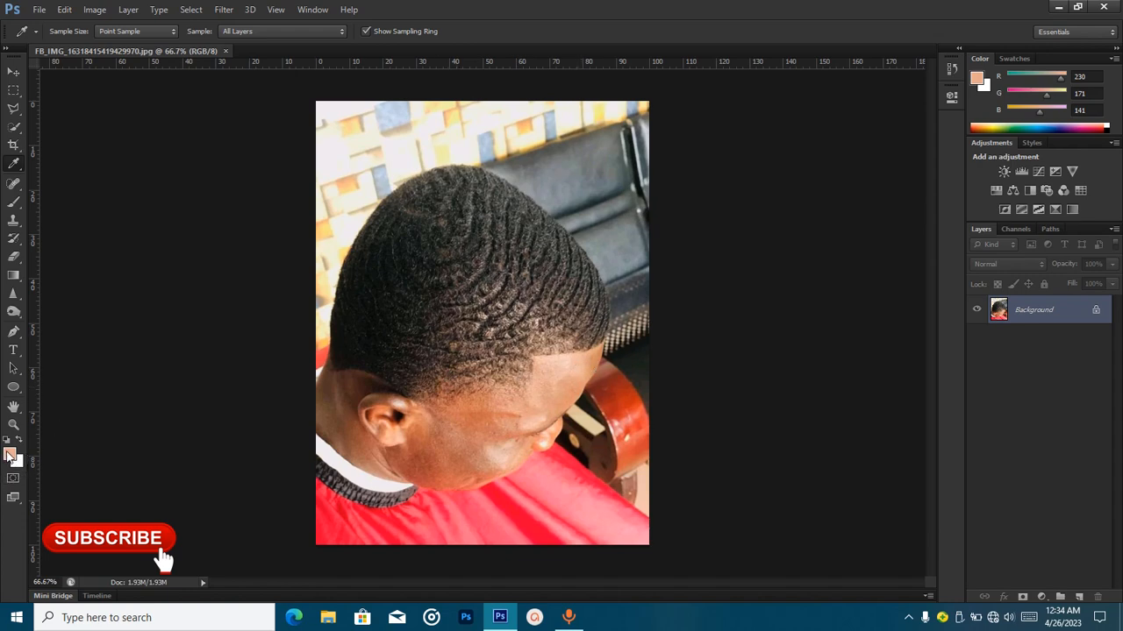
{"action": "left_click", "coordinate": [604, 113]}
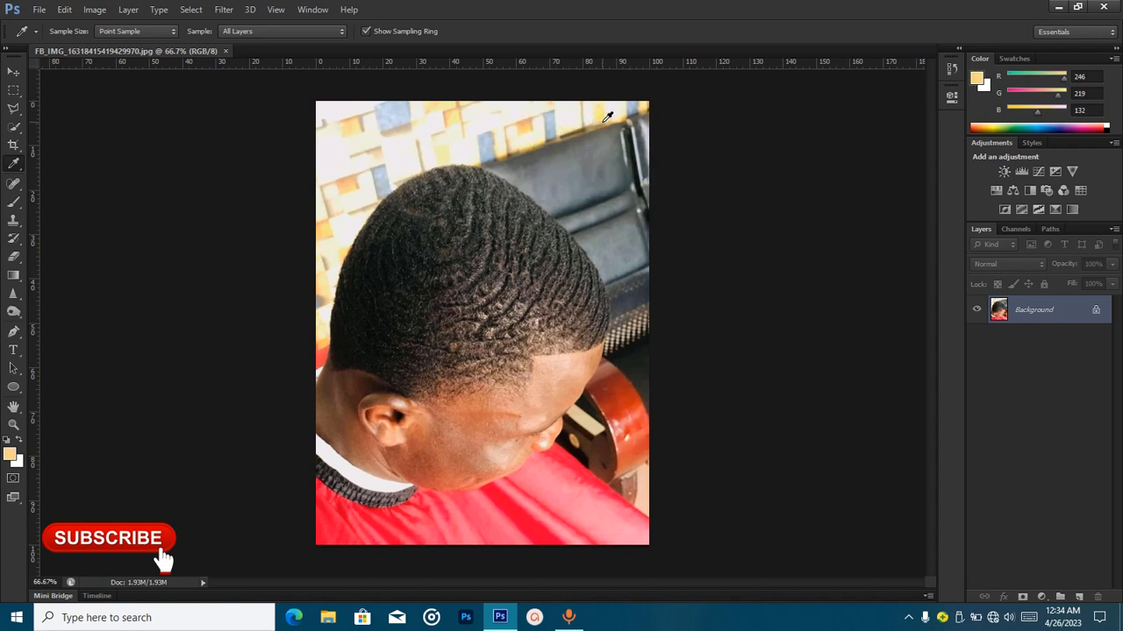
{"action": "left_click", "coordinate": [614, 407]}
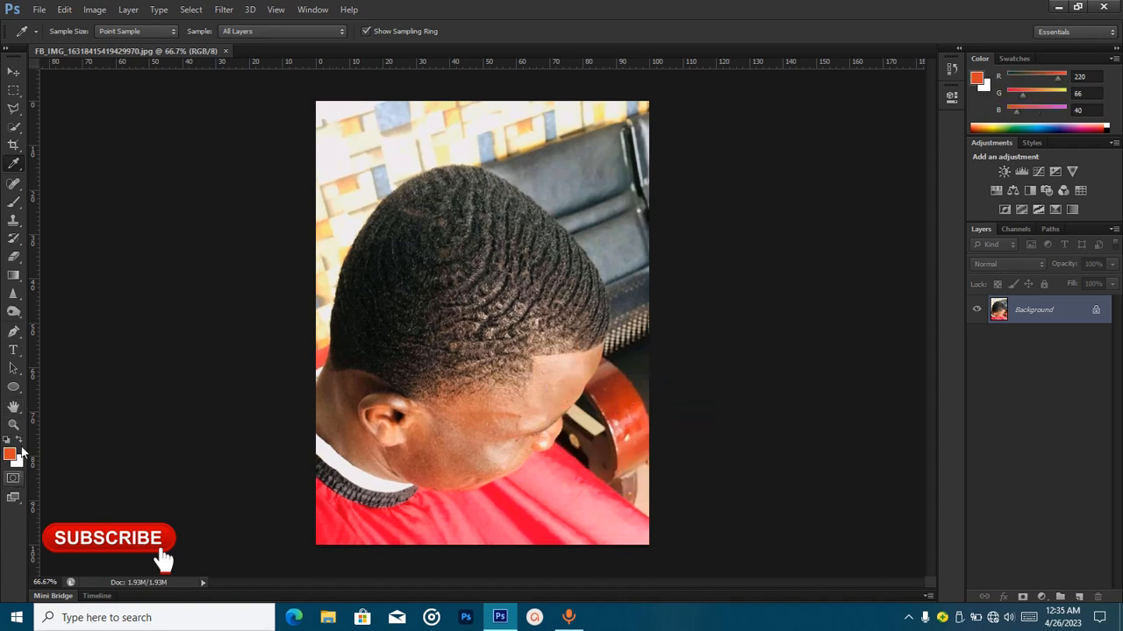
{"action": "right_click", "coordinate": [15, 165]}
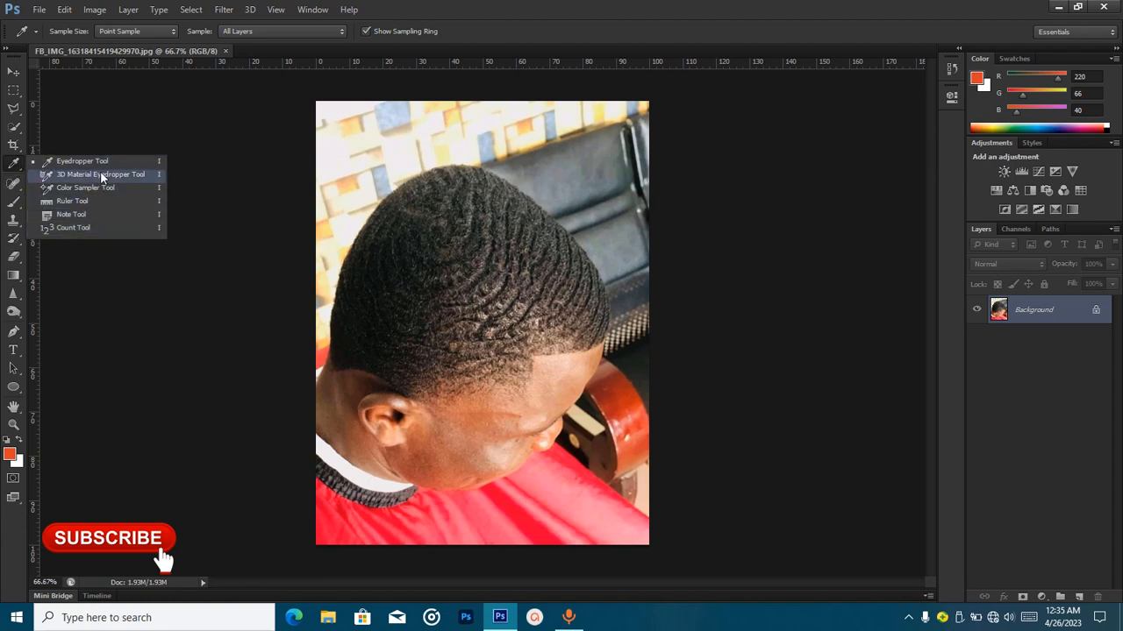
{"action": "left_click", "coordinate": [19, 170]}
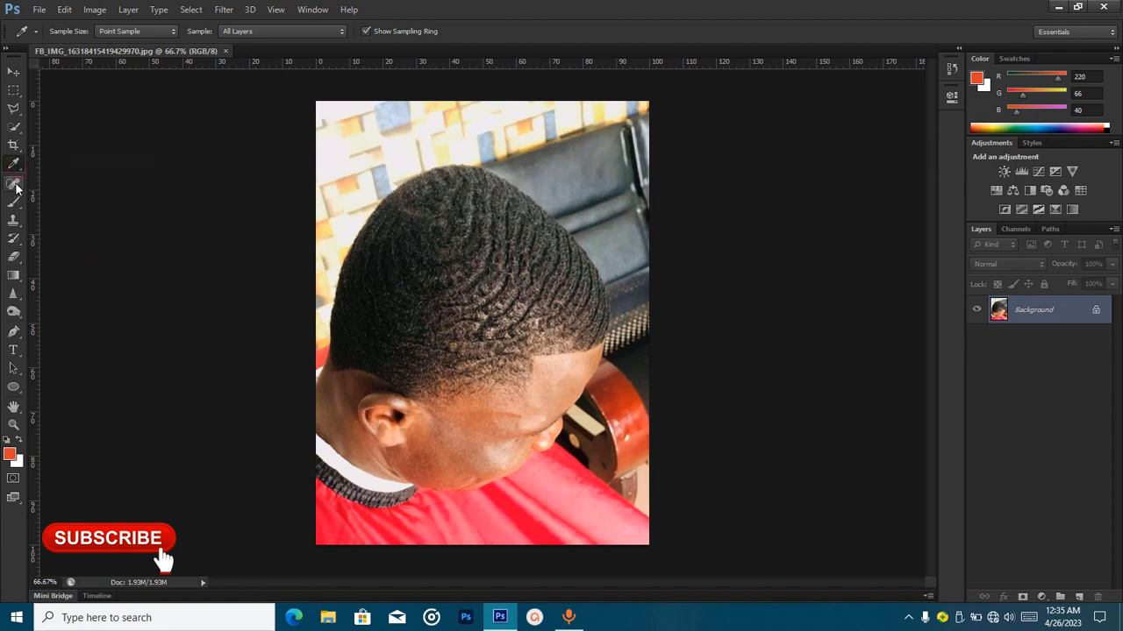
Step: Remove the small dark blemishes on the upper cheek and beside the eye using the Spot Healing Brush in Content-Aware mode
{"action": "left_click", "coordinate": [15, 186]}
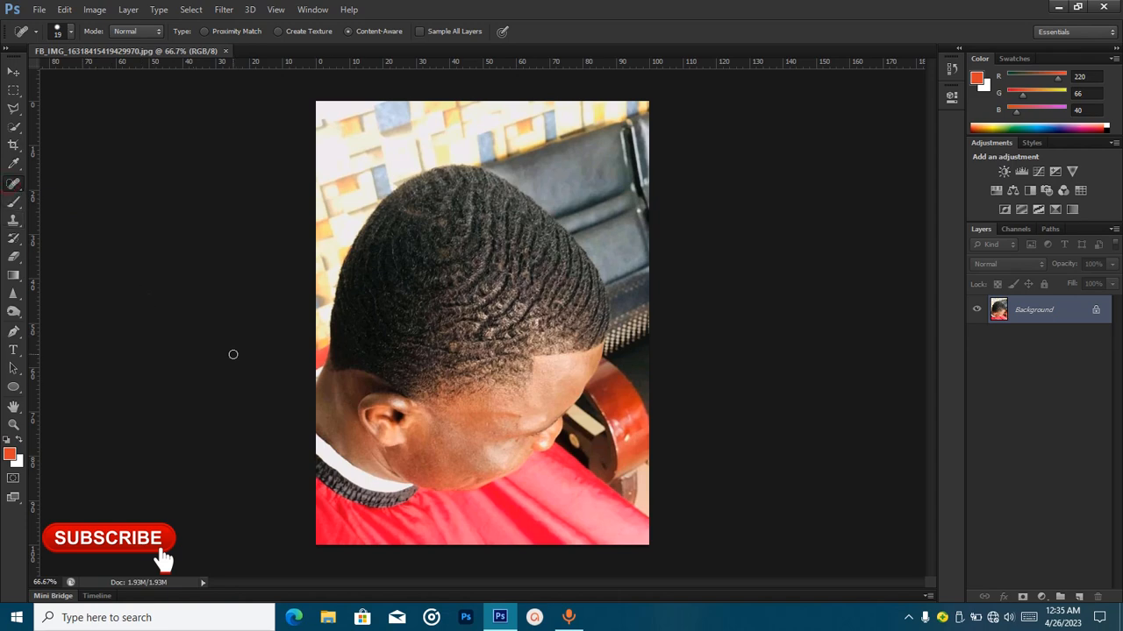
{"action": "scroll", "coordinate": [552, 433], "scroll_direction": "up", "scroll_amount": 3}
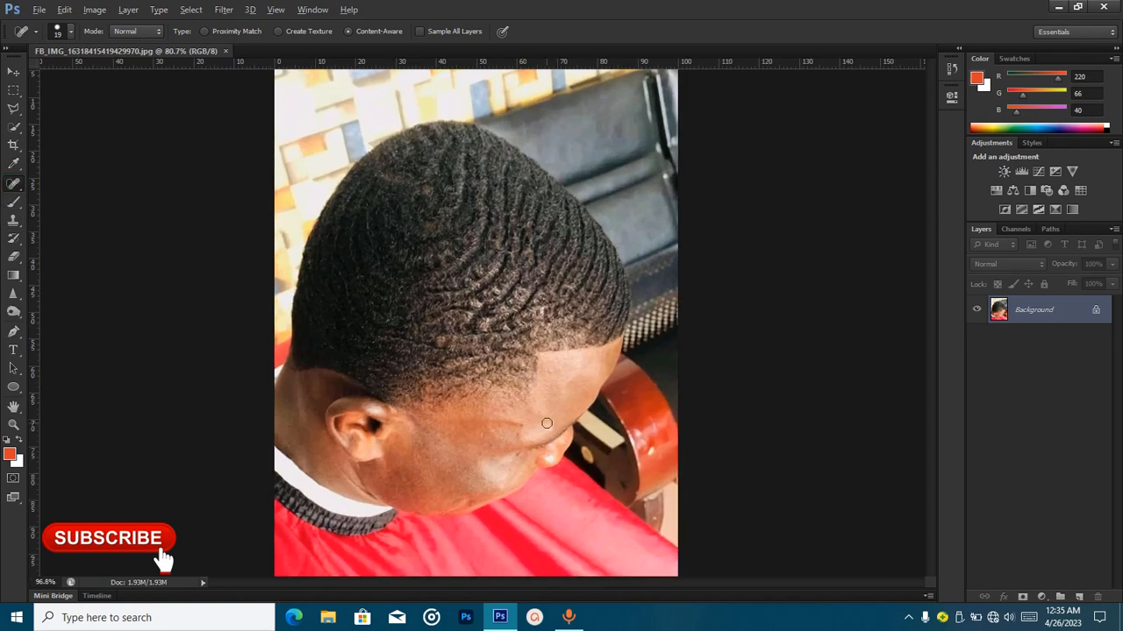
{"action": "scroll", "coordinate": [546, 424], "scroll_direction": "up", "scroll_amount": 3}
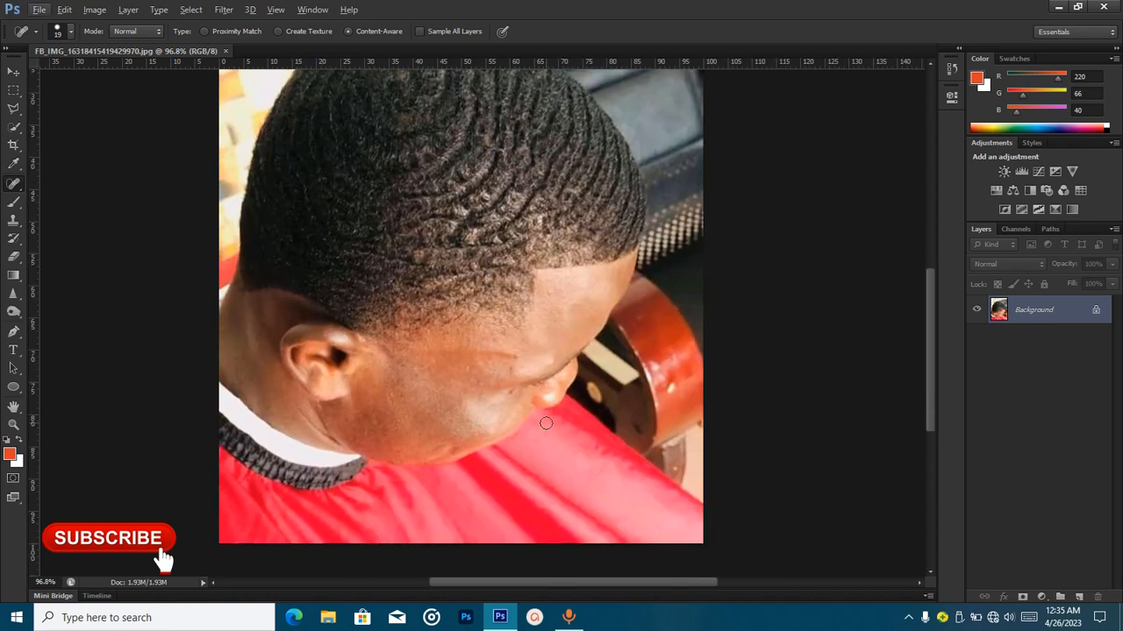
{"action": "scroll", "coordinate": [546, 423], "scroll_direction": "up", "scroll_amount": 2}
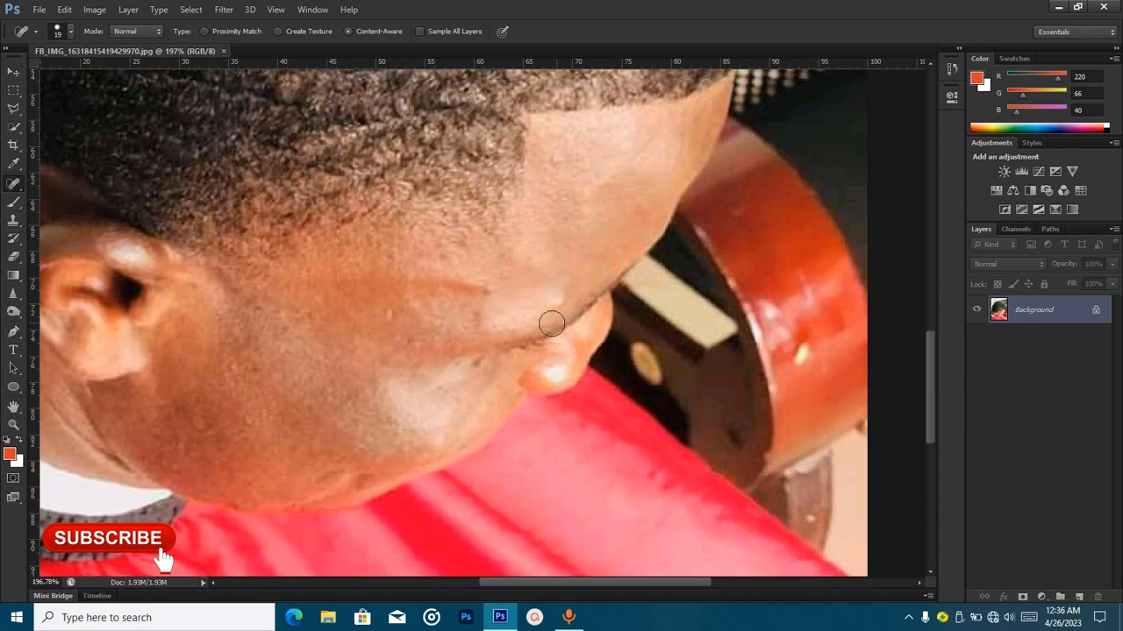
{"action": "left_click", "coordinate": [475, 362]}
{"action": "left_click", "coordinate": [479, 363]}
{"action": "left_click_drag", "start_coordinate": [478, 366], "coordinate": [465, 370]}
{"action": "left_click", "coordinate": [562, 302]}
{"action": "left_click", "coordinate": [559, 307]}
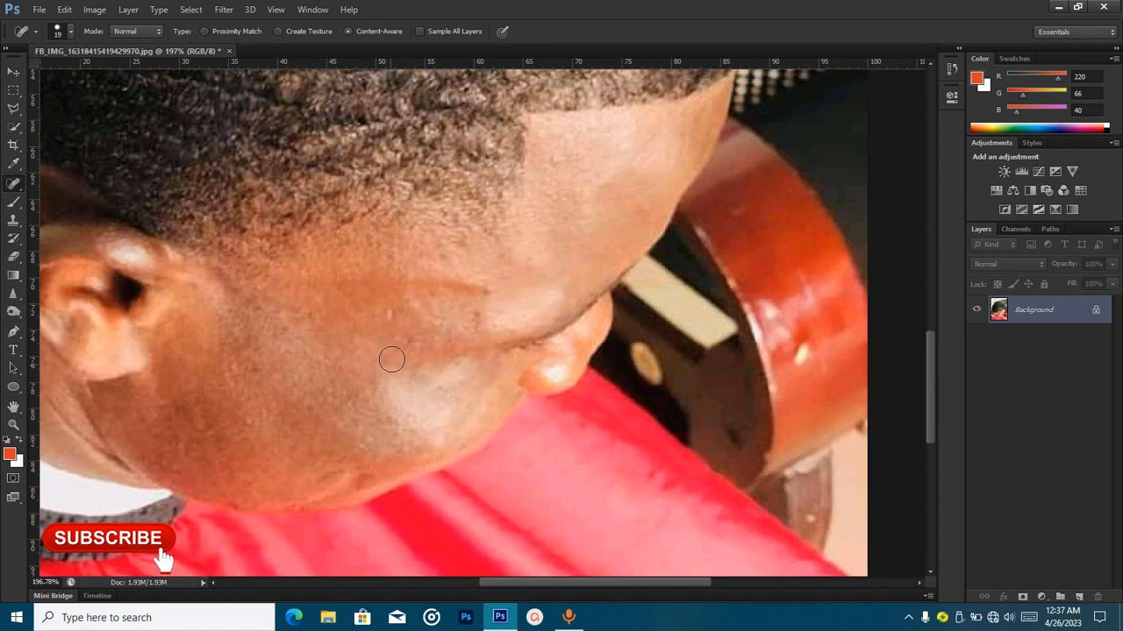
Step: Heal the dark spots beside the eye and on the cheek with the Healing Brush, sampling clean skin from the forehead
{"action": "scroll", "coordinate": [424, 367], "scroll_direction": "down", "scroll_amount": 4}
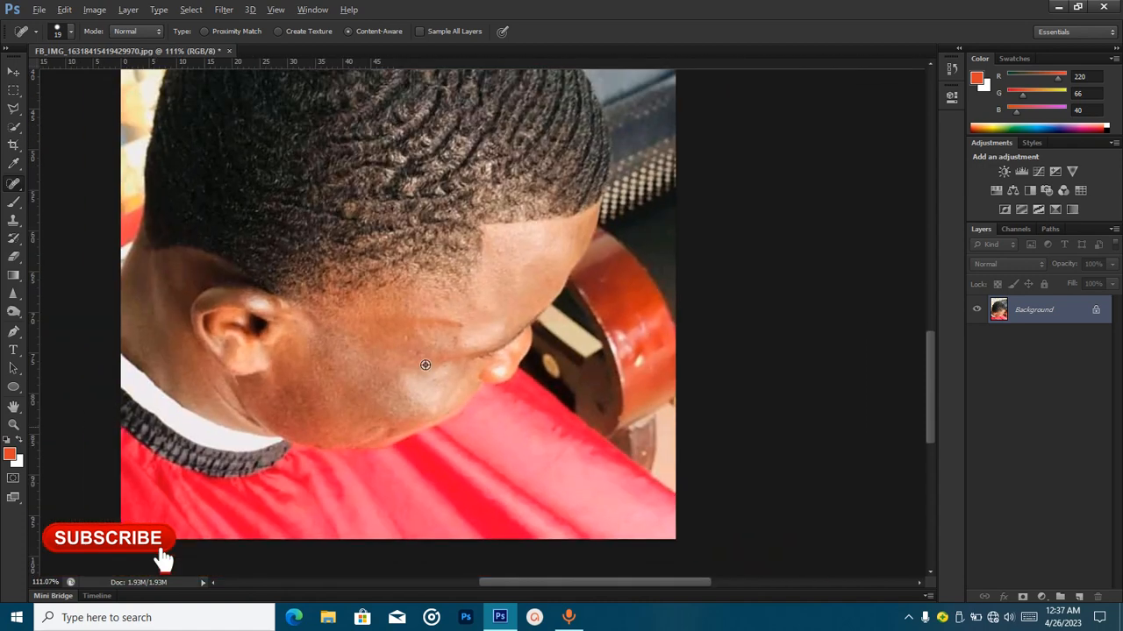
{"action": "scroll", "coordinate": [425, 365], "scroll_direction": "down", "scroll_amount": 1}
{"action": "scroll", "coordinate": [426, 369], "scroll_direction": "down", "scroll_amount": 2}
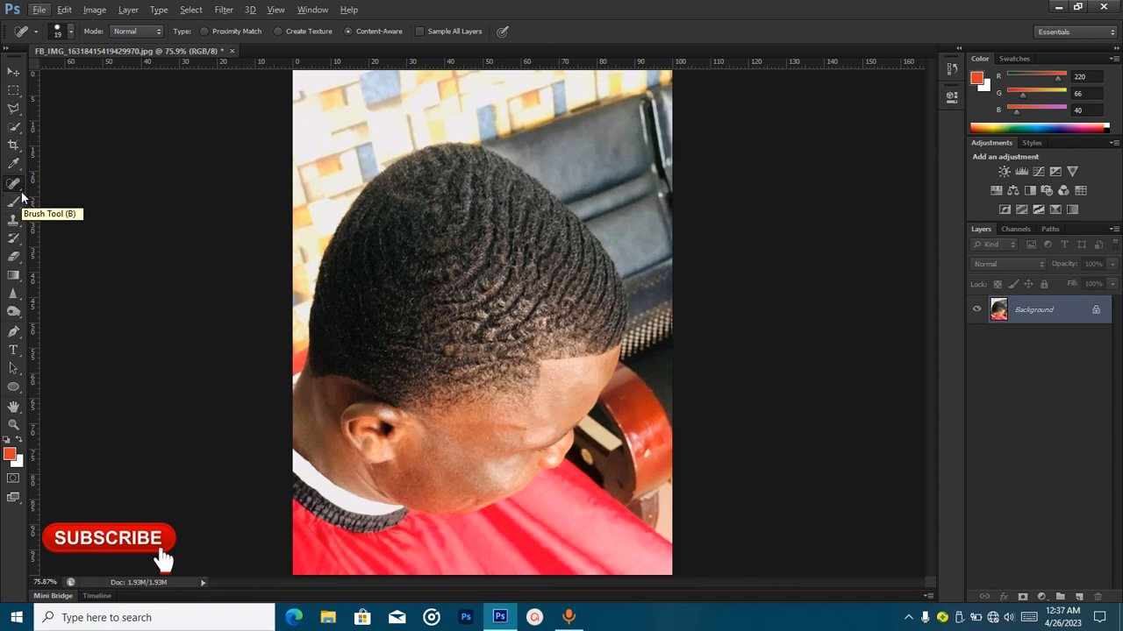
{"action": "right_click", "coordinate": [22, 189]}
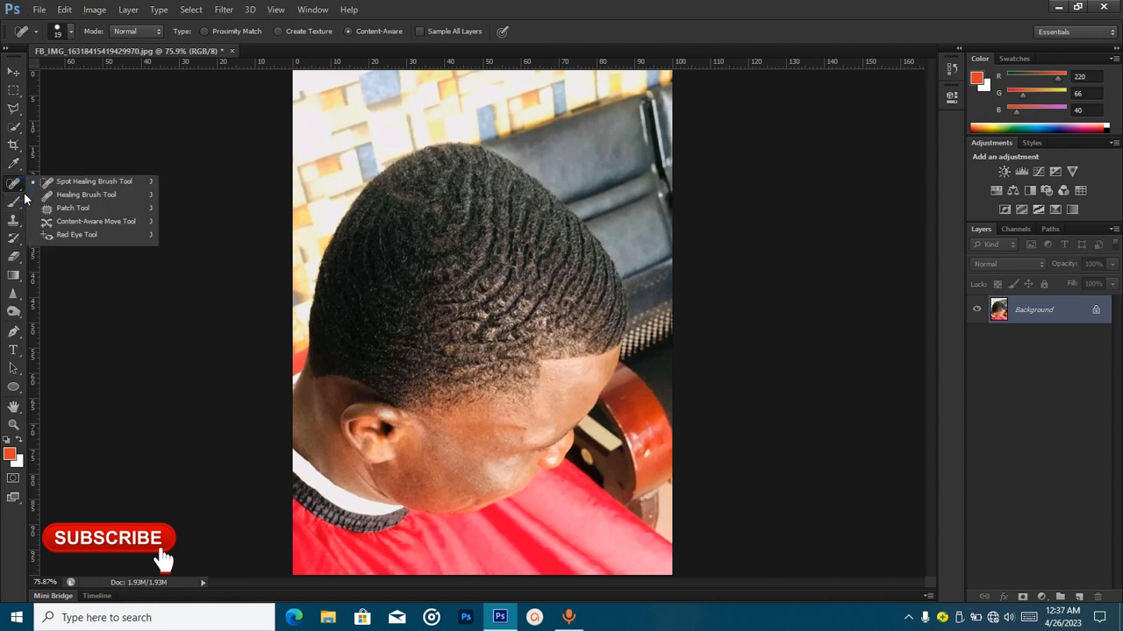
{"action": "left_click", "coordinate": [94, 200]}
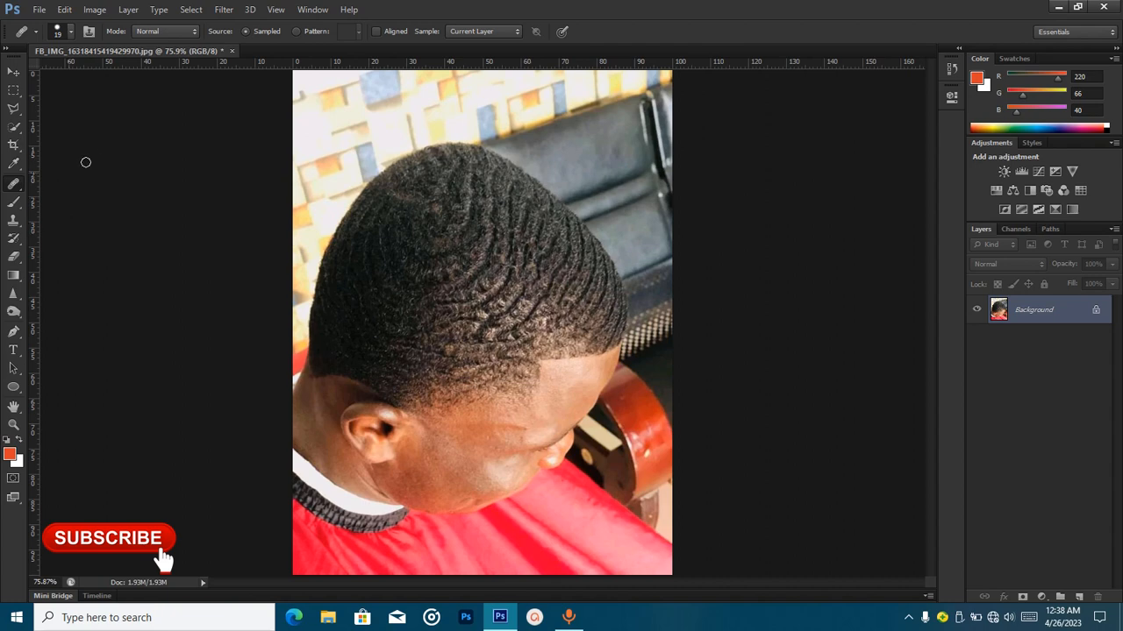
{"action": "right_click", "coordinate": [10, 188]}
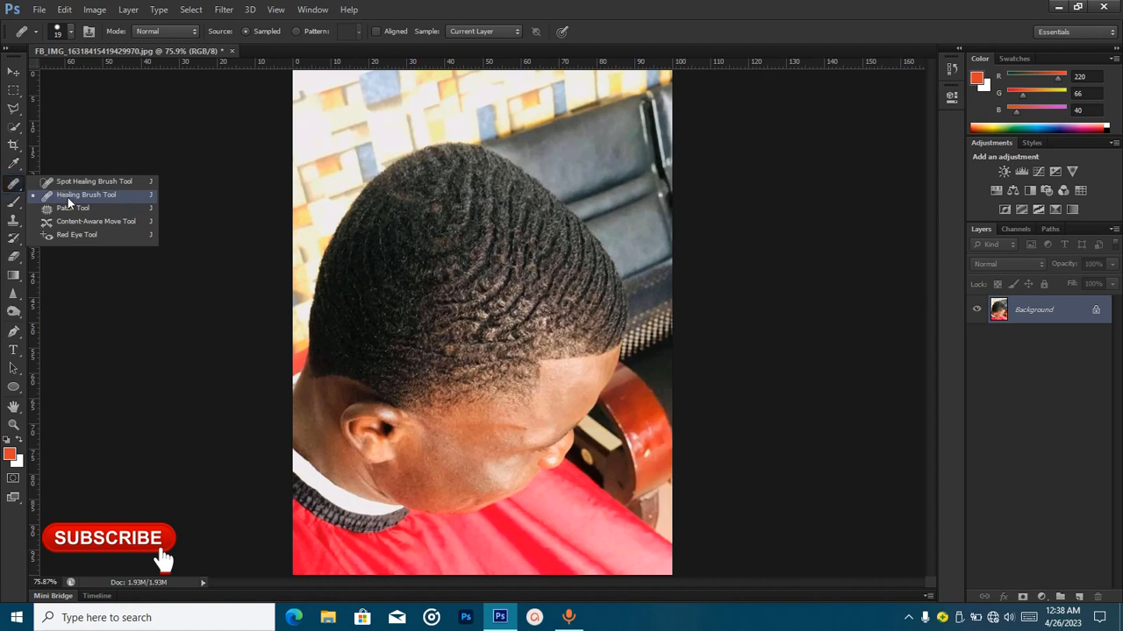
{"action": "left_click", "coordinate": [67, 199]}
{"action": "scroll", "coordinate": [465, 488], "scroll_direction": "up", "scroll_amount": 5}
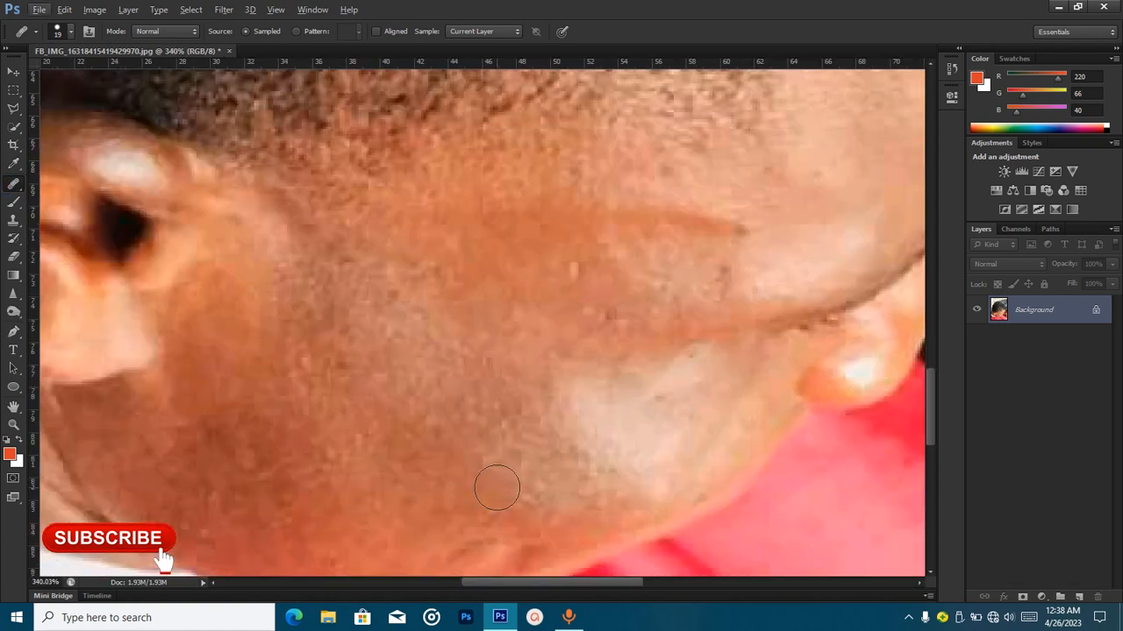
{"action": "scroll", "coordinate": [490, 478], "scroll_direction": "down", "scroll_amount": 1}
{"action": "scroll", "coordinate": [490, 478], "scroll_direction": "down", "scroll_amount": 1}
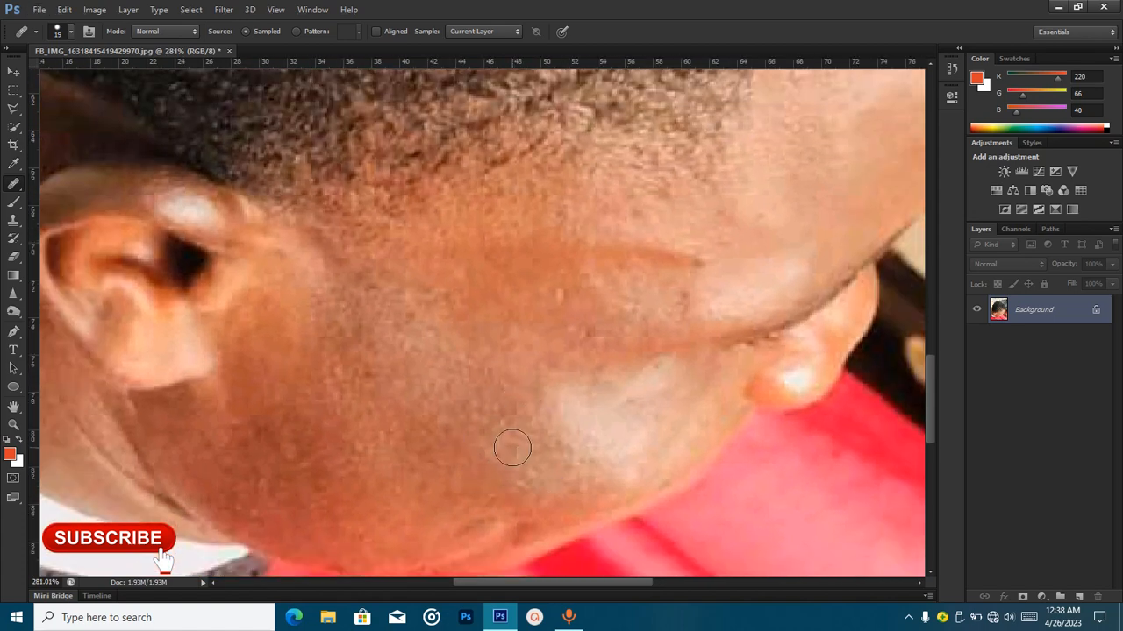
{"action": "scroll", "coordinate": [515, 511], "scroll_direction": "right", "scroll_amount": 4}
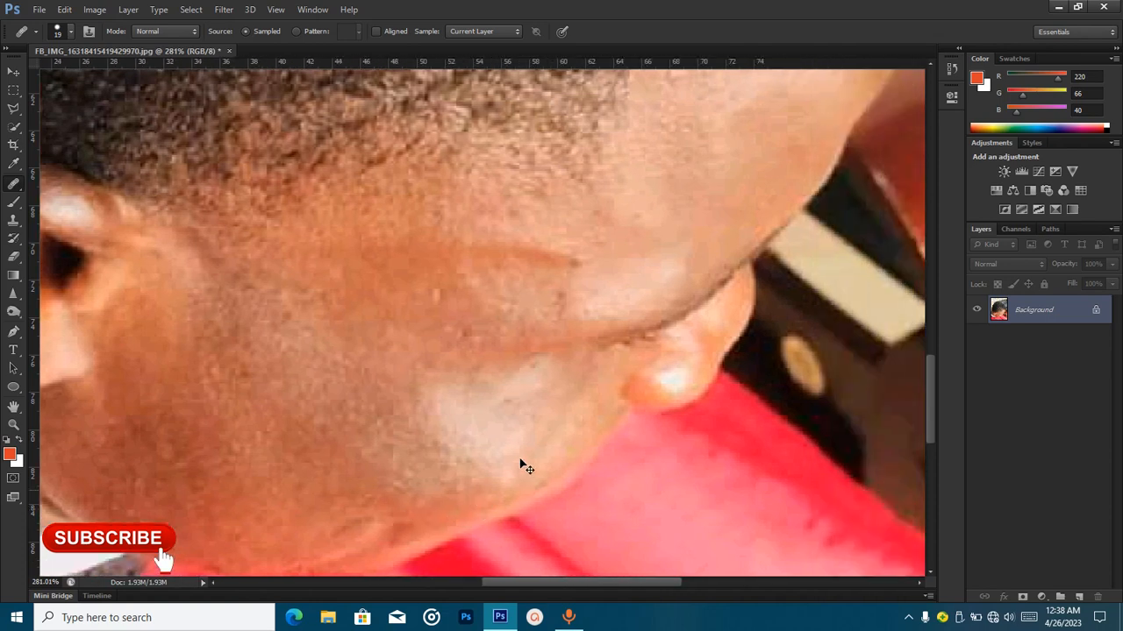
{"action": "scroll", "coordinate": [520, 465], "scroll_direction": "right", "scroll_amount": 1}
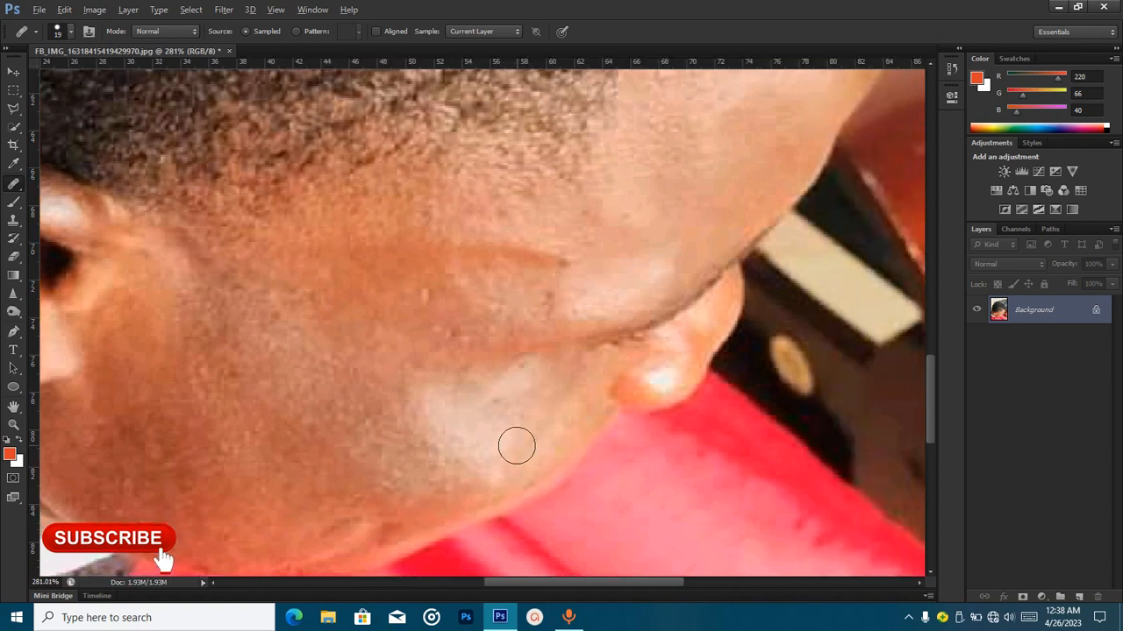
{"action": "scroll", "coordinate": [517, 447], "scroll_direction": "down", "scroll_amount": 1}
{"action": "scroll", "coordinate": [520, 393], "scroll_direction": "up", "scroll_amount": 1}
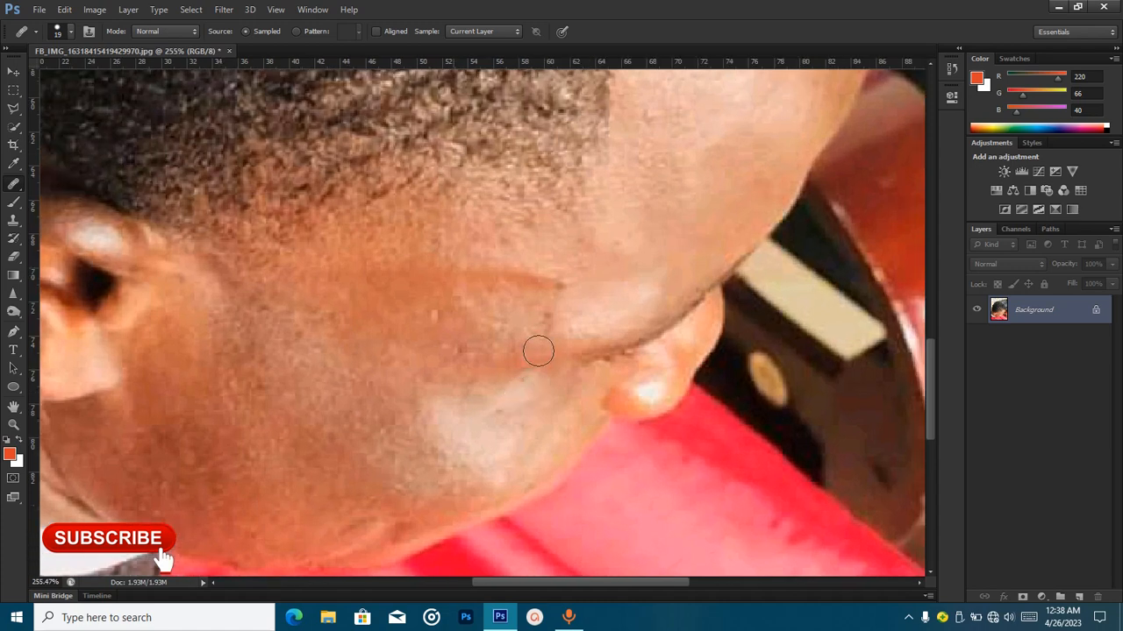
{"action": "scroll", "coordinate": [540, 342], "scroll_direction": "up", "scroll_amount": 1}
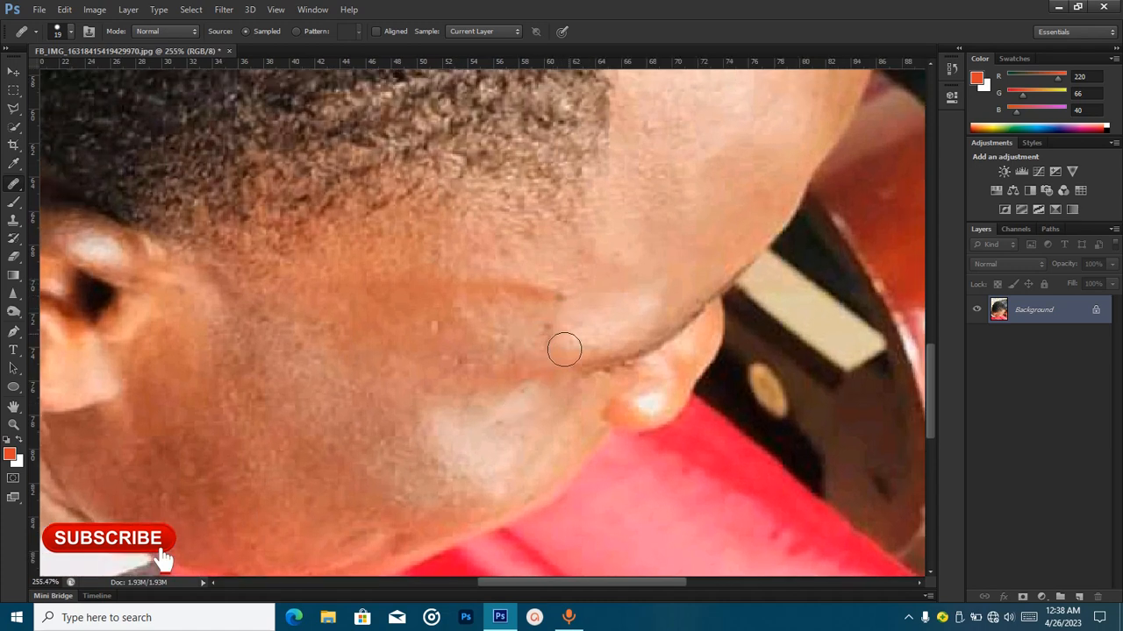
{"action": "left_click", "coordinate": [550, 327]}
{"action": "key", "text": "alt"}
{"action": "key", "text": "alt"}
{"action": "left_click", "coordinate": [780, 148], "text": "alt"}
{"action": "left_click", "coordinate": [462, 462]}
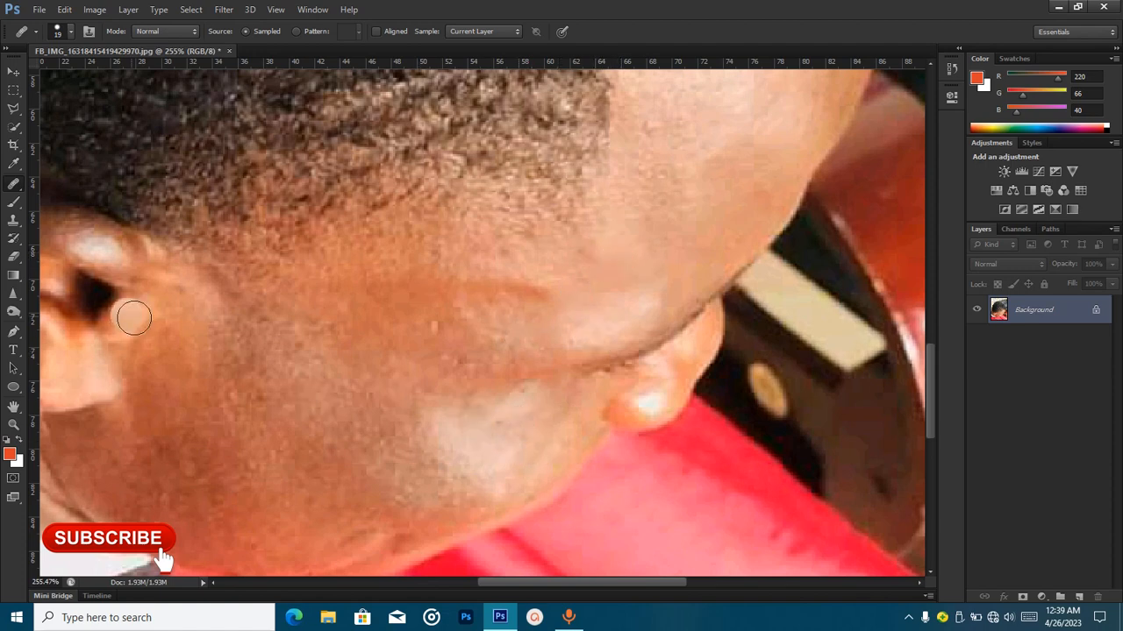
Step: Outline the wall tiles just above the head with the Patch Tool and patch them from the black seat
{"action": "scroll", "coordinate": [289, 226], "scroll_direction": "down", "scroll_amount": 1}
{"action": "scroll", "coordinate": [290, 226], "scroll_direction": "down", "scroll_amount": 2}
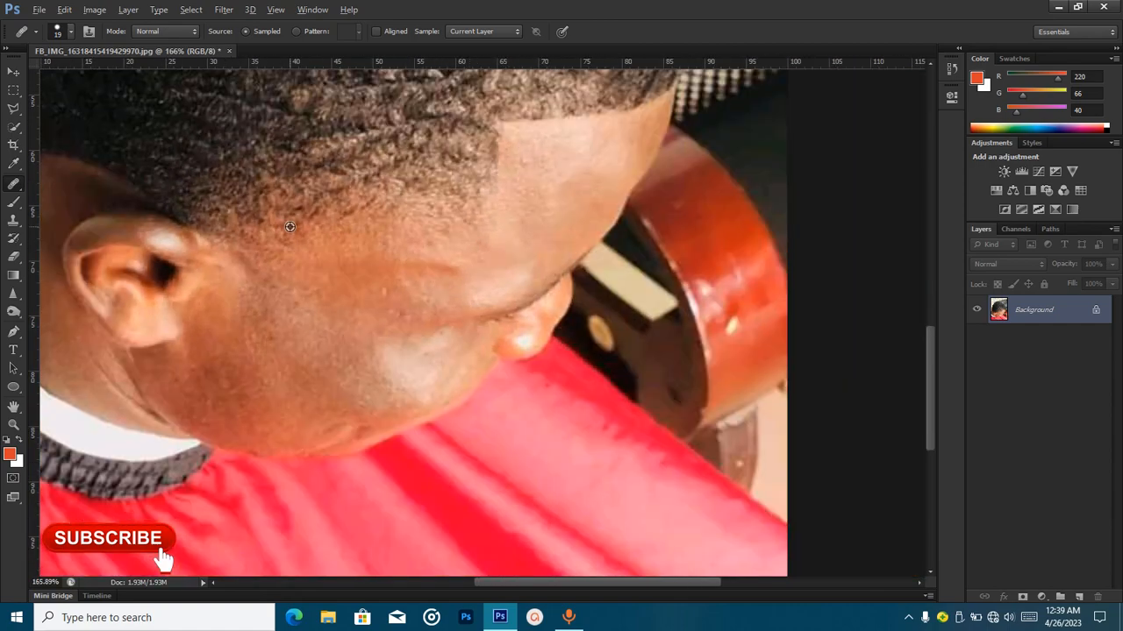
{"action": "scroll", "coordinate": [289, 226], "scroll_direction": "down", "scroll_amount": 1}
{"action": "scroll", "coordinate": [290, 227], "scroll_direction": "down", "scroll_amount": 1}
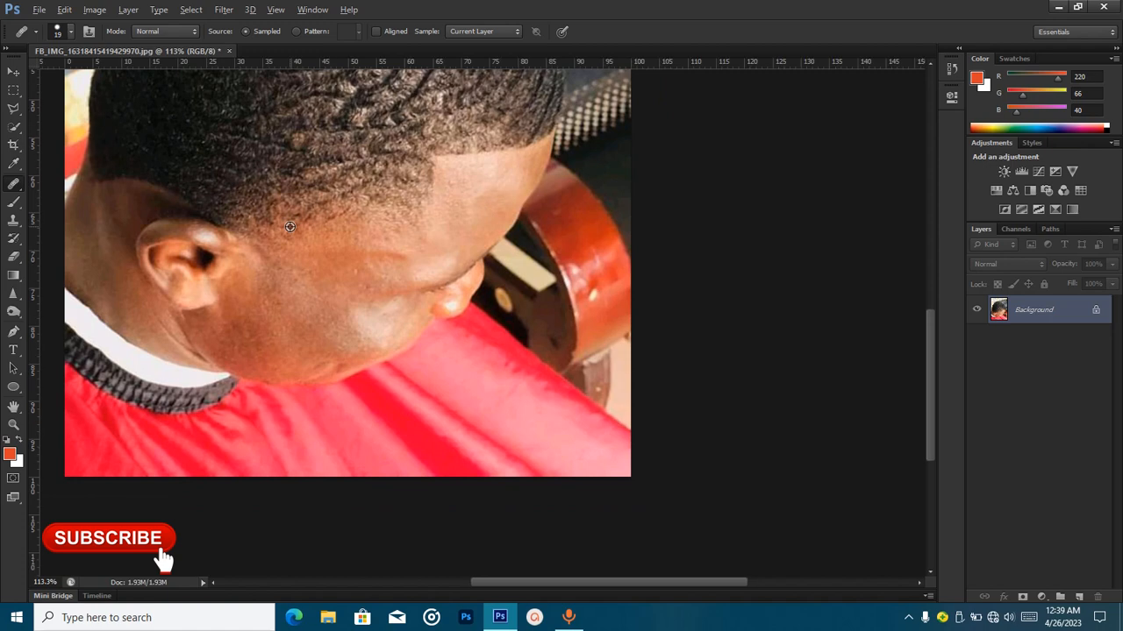
{"action": "scroll", "coordinate": [289, 226], "scroll_direction": "down", "scroll_amount": 2}
{"action": "scroll", "coordinate": [290, 227], "scroll_direction": "up", "scroll_amount": 2}
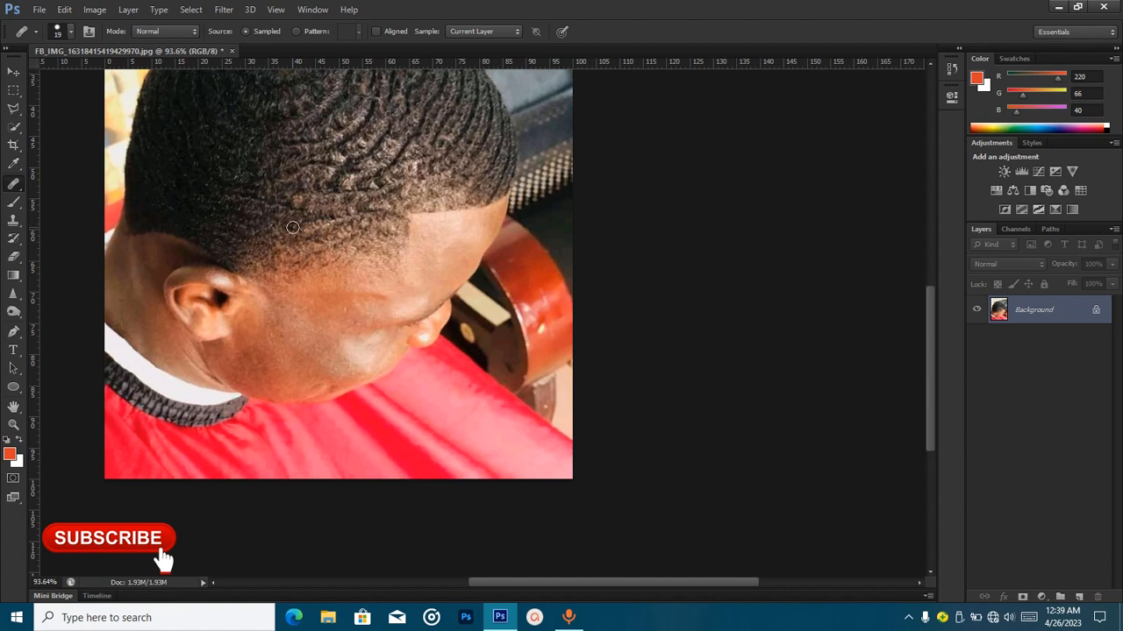
{"action": "scroll", "coordinate": [298, 226], "scroll_direction": "down", "scroll_amount": 3}
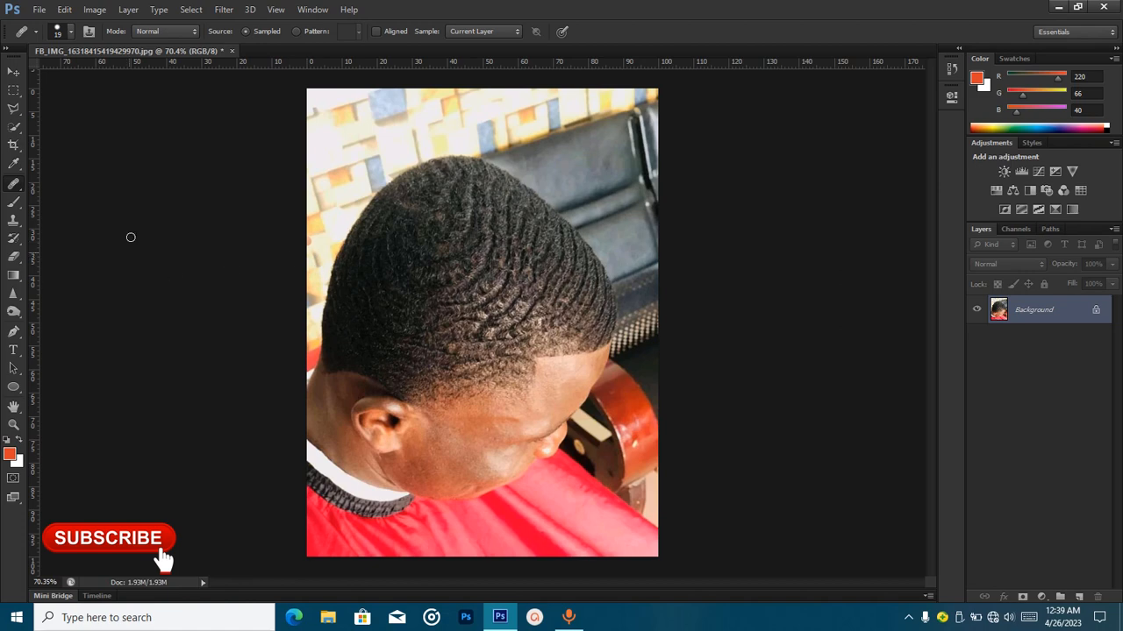
{"action": "right_click", "coordinate": [13, 183]}
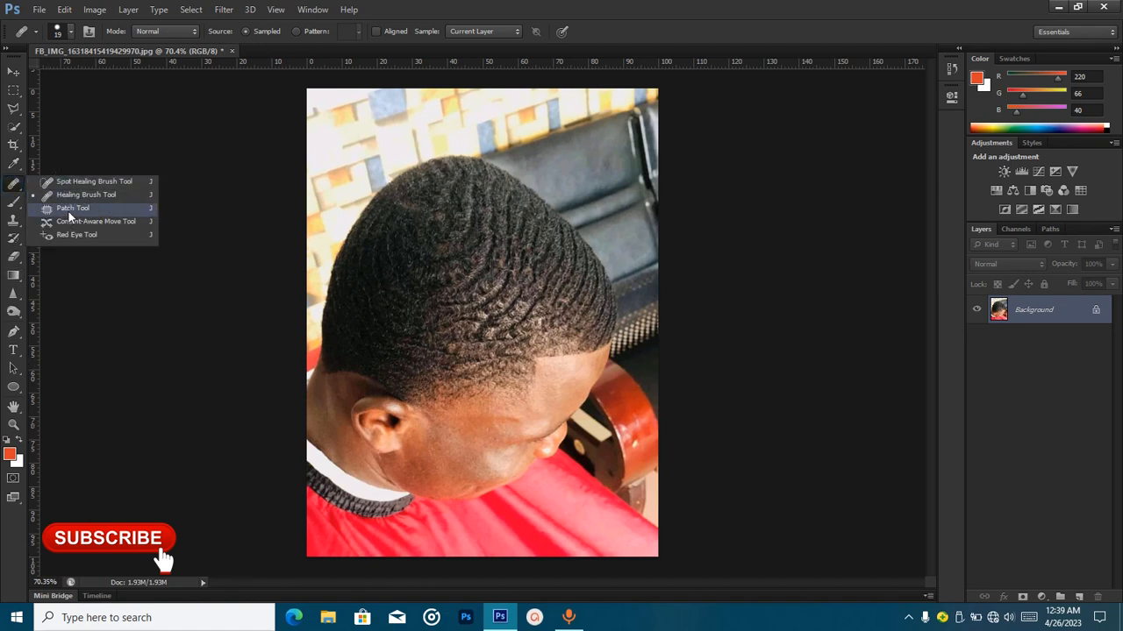
{"action": "left_click", "coordinate": [94, 209]}
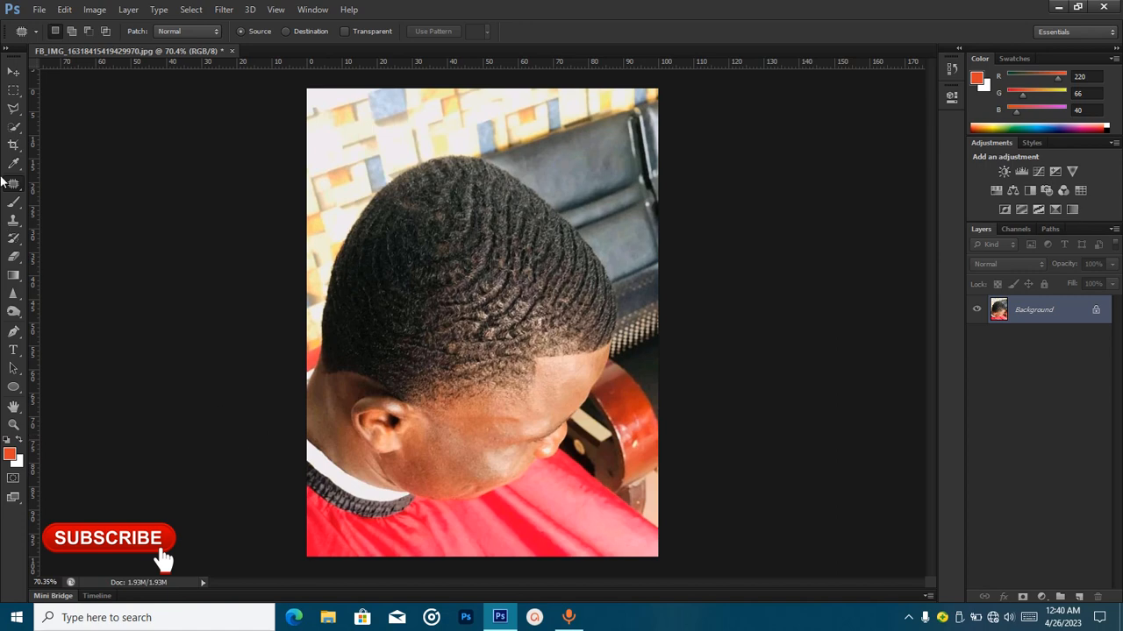
{"action": "scroll", "coordinate": [230, 298], "scroll_direction": "up", "scroll_amount": 3}
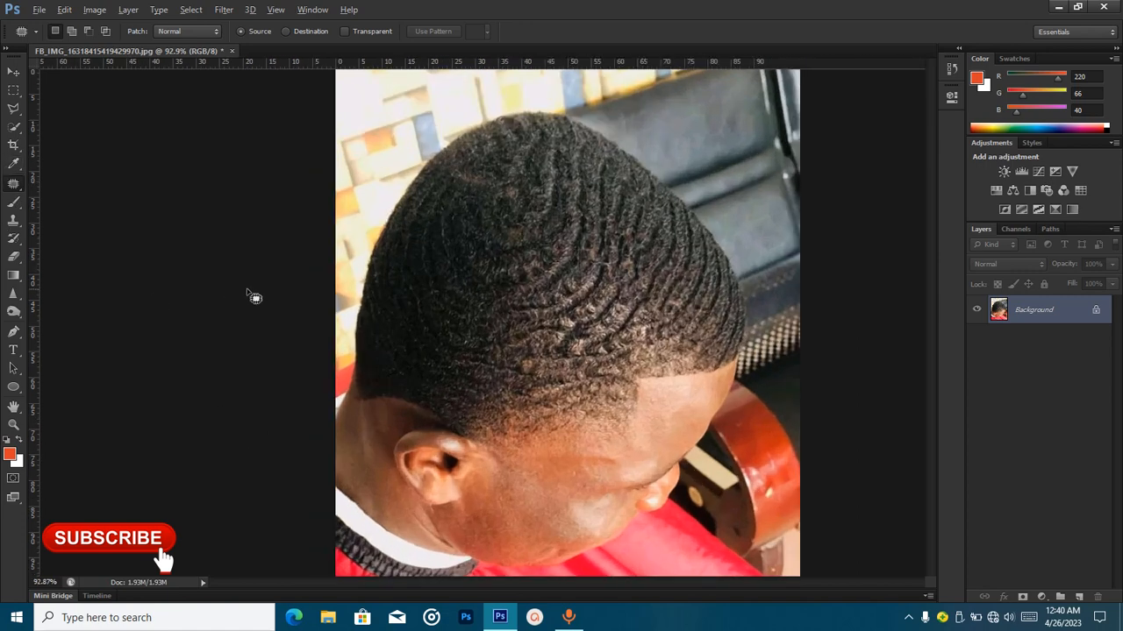
{"action": "scroll", "coordinate": [259, 298], "scroll_direction": "up", "scroll_amount": 1}
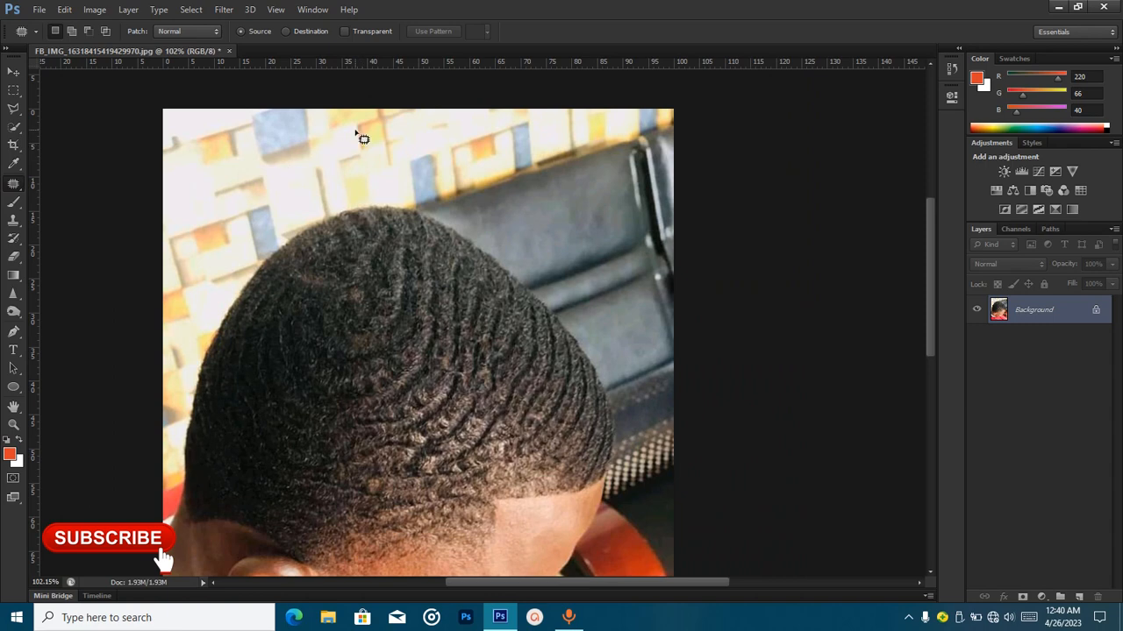
{"action": "mouse_move", "coordinate": [356, 130]}
{"action": "left_mouse_down"}
{"action": "mouse_move", "coordinate": [304, 159]}
{"action": "mouse_move", "coordinate": [282, 200]}
{"action": "mouse_move", "coordinate": [298, 219]}
{"action": "mouse_move", "coordinate": [351, 213]}
{"action": "mouse_move", "coordinate": [391, 191]}
{"action": "mouse_move", "coordinate": [402, 169]}
{"action": "mouse_move", "coordinate": [390, 146]}
{"action": "mouse_move", "coordinate": [356, 132]}
{"action": "left_mouse_up"}
{"action": "left_click_drag", "start_coordinate": [340, 169], "coordinate": [567, 207]}
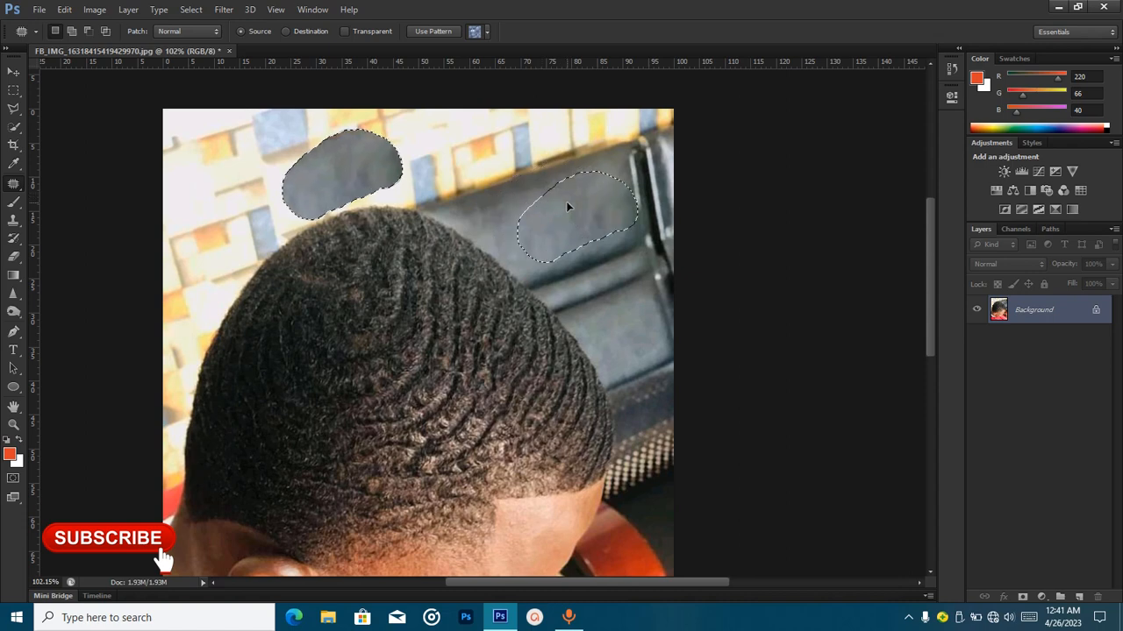
Step: Patch the outlined wall area from the neighbouring tiles and from the hair, and clear the selection
{"action": "left_click_drag", "start_coordinate": [567, 205], "coordinate": [563, 201]}
{"action": "left_click_drag", "start_coordinate": [379, 151], "coordinate": [490, 138]}
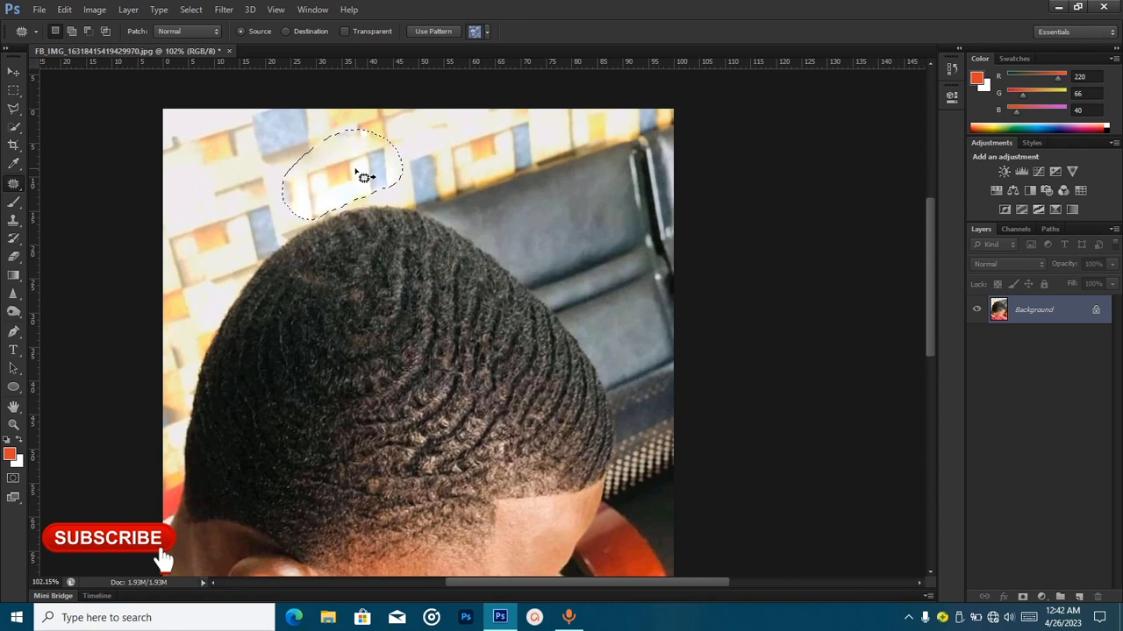
{"action": "left_click_drag", "start_coordinate": [364, 175], "coordinate": [406, 309]}
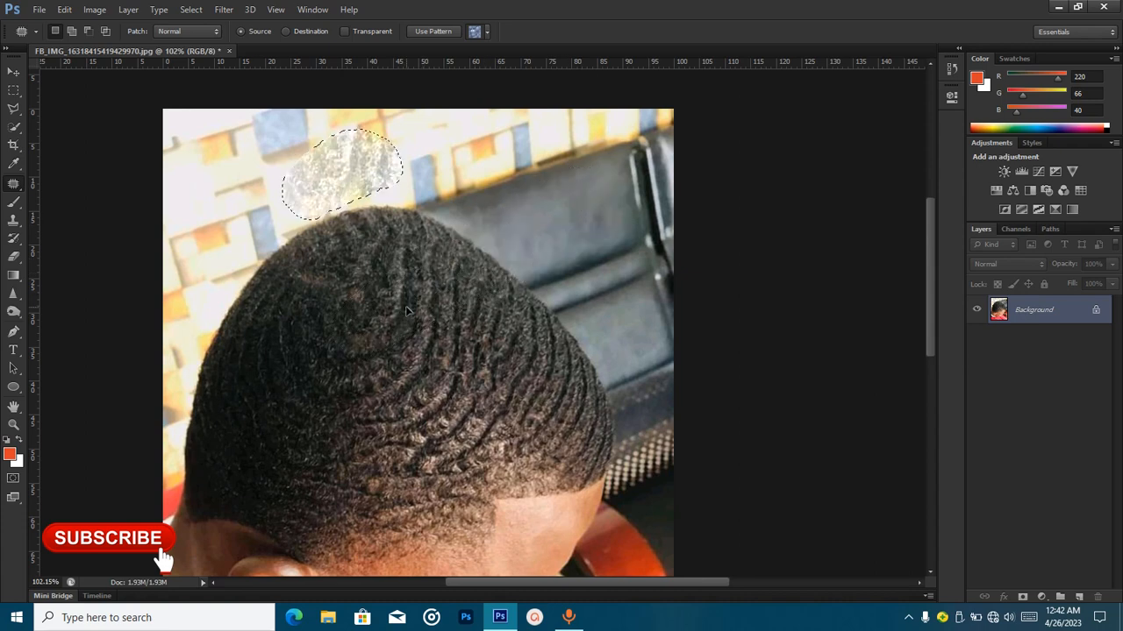
{"action": "scroll", "coordinate": [268, 310], "scroll_direction": "down", "scroll_amount": 1}
{"action": "key", "text": "ctrl+d"}
{"action": "scroll", "coordinate": [332, 312], "scroll_direction": "down", "scroll_amount": 5}
{"action": "scroll", "coordinate": [340, 313], "scroll_direction": "up", "scroll_amount": 3}
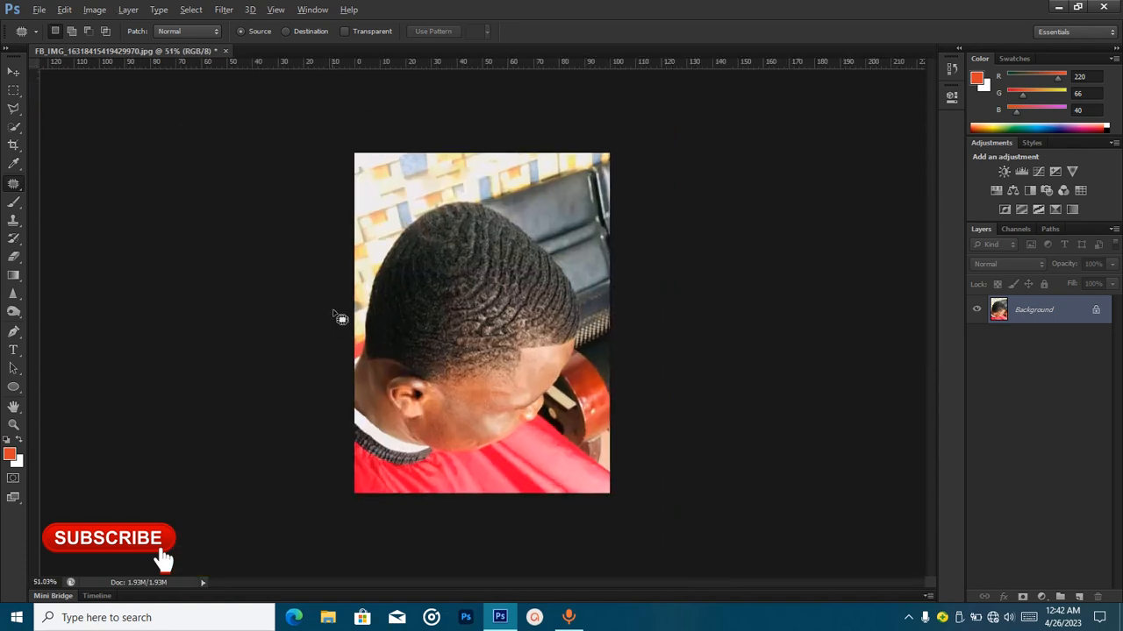
Step: Create a new 5 x 5 inch RGB document at 300 pixels/inch with a white background
{"action": "left_click", "coordinate": [16, 209]}
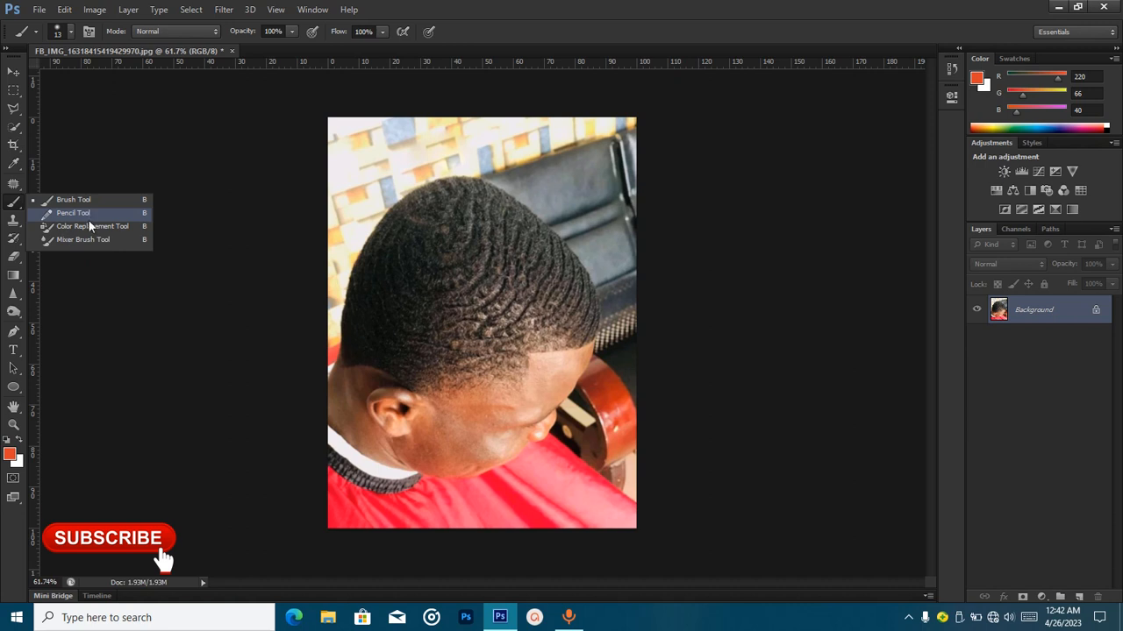
{"action": "left_click", "coordinate": [12, 207]}
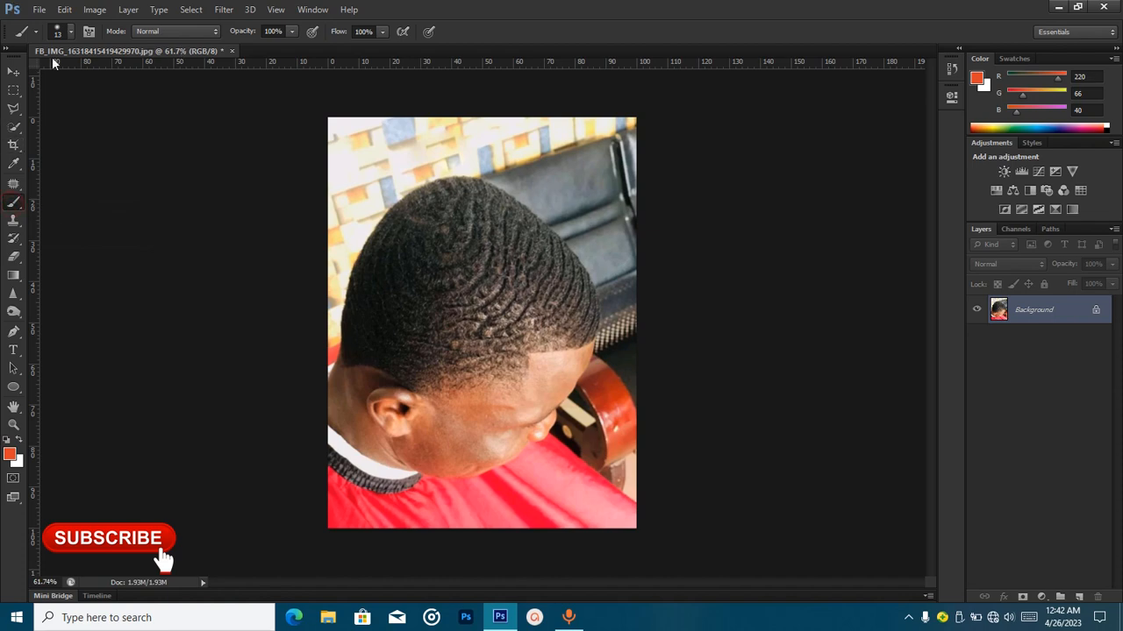
{"action": "left_click", "coordinate": [40, 12]}
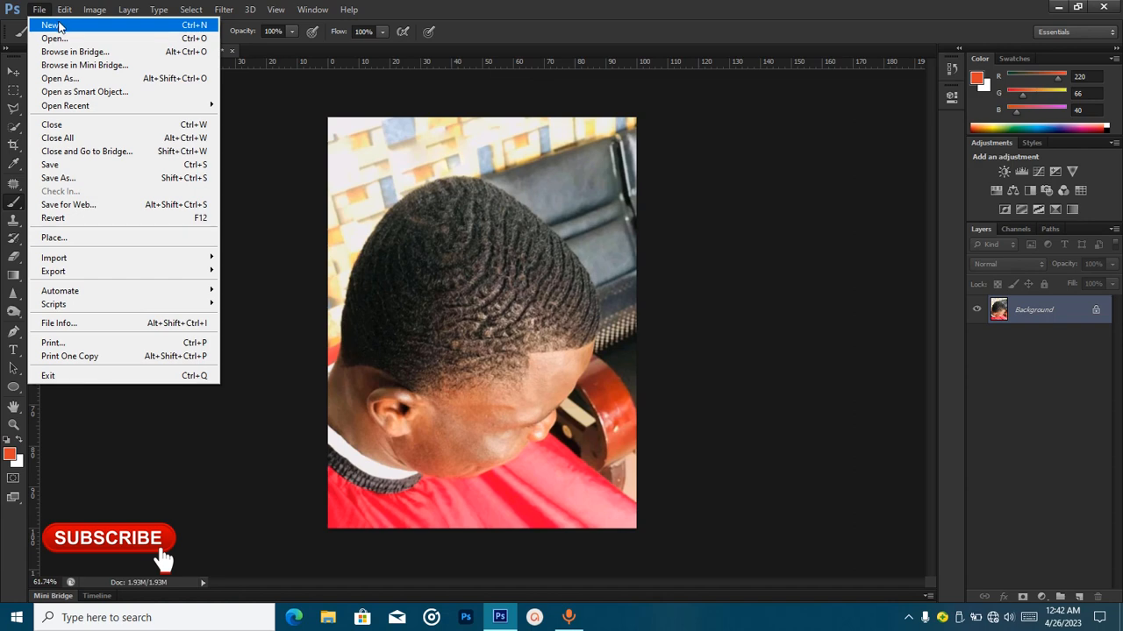
{"action": "left_click", "coordinate": [61, 27]}
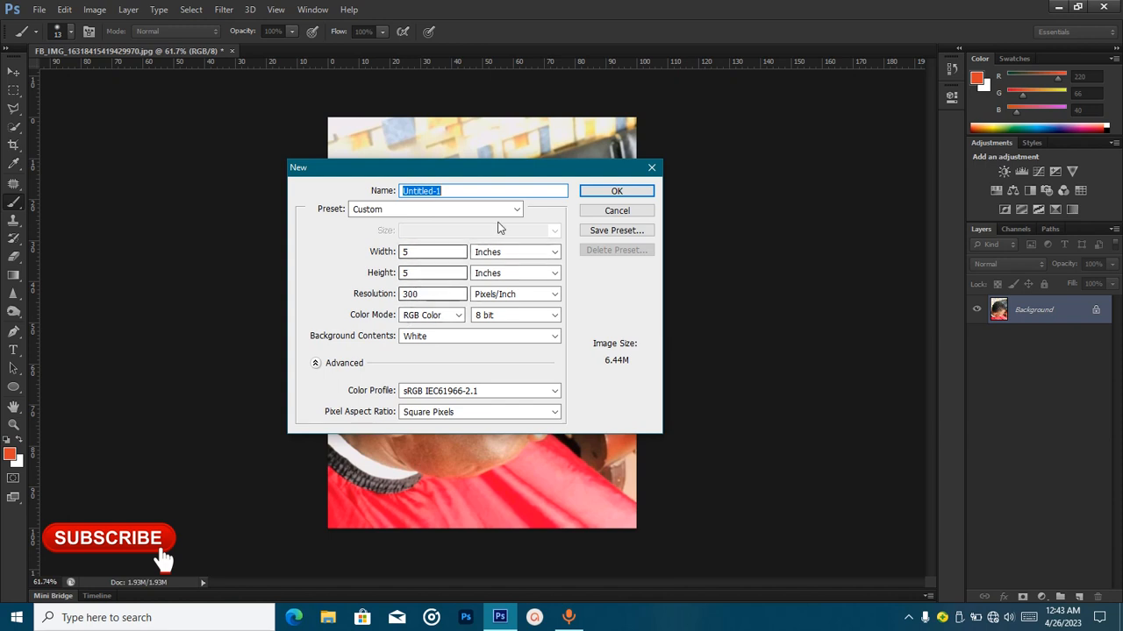
{"action": "left_click", "coordinate": [603, 193]}
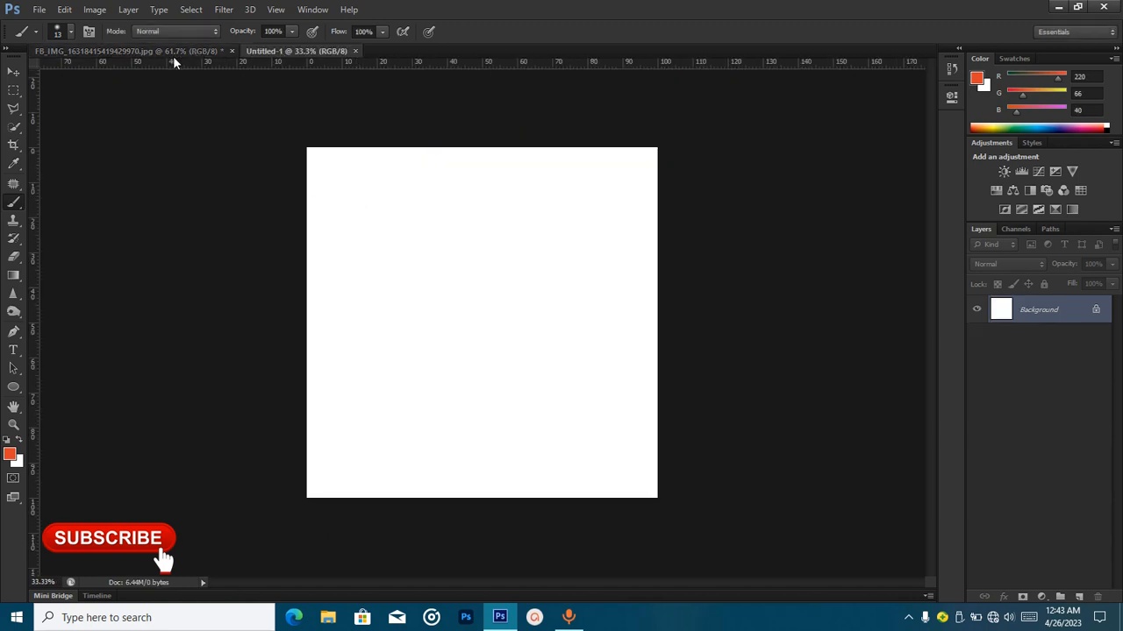
{"action": "left_click", "coordinate": [185, 48]}
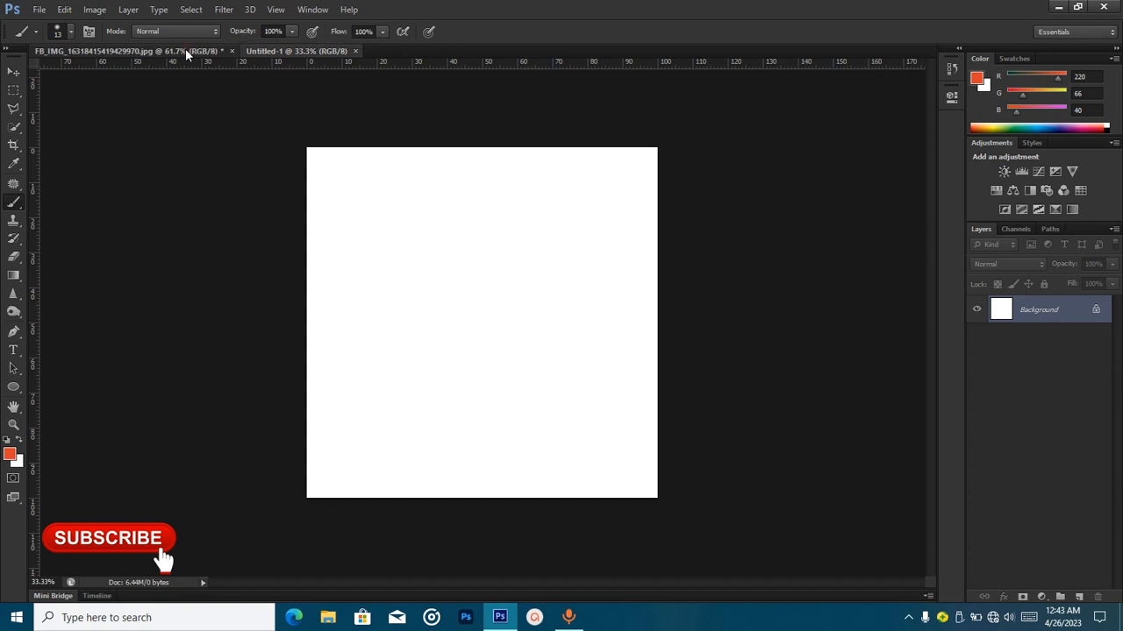
{"action": "left_click", "coordinate": [290, 48]}
{"action": "key", "text": "v"}
{"action": "scroll", "coordinate": [512, 70], "scroll_direction": "up", "scroll_amount": 3}
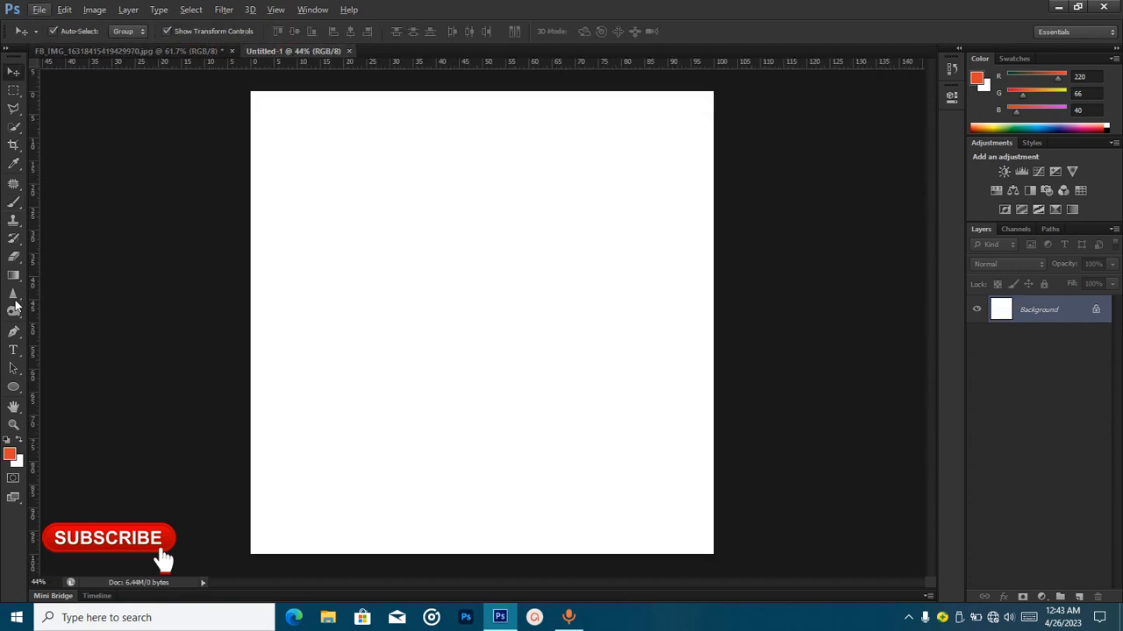
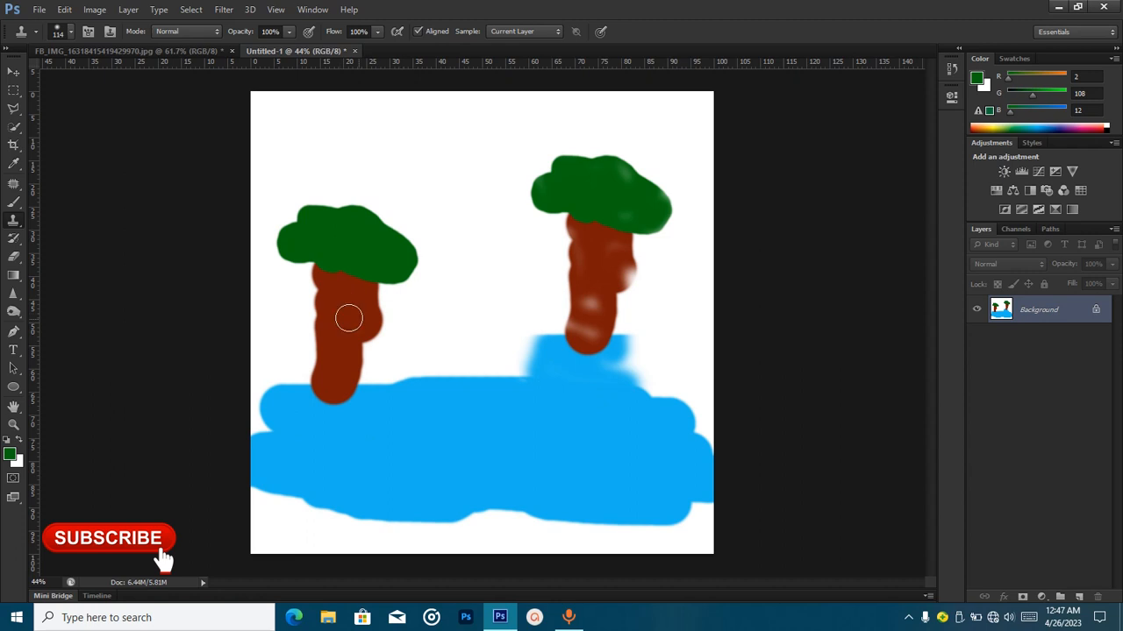
Step: Clone the left tree and some of its water into the upper middle of the canvas with the Clone Stamp
{"action": "left_click_drag", "start_coordinate": [368, 332], "coordinate": [392, 309]}
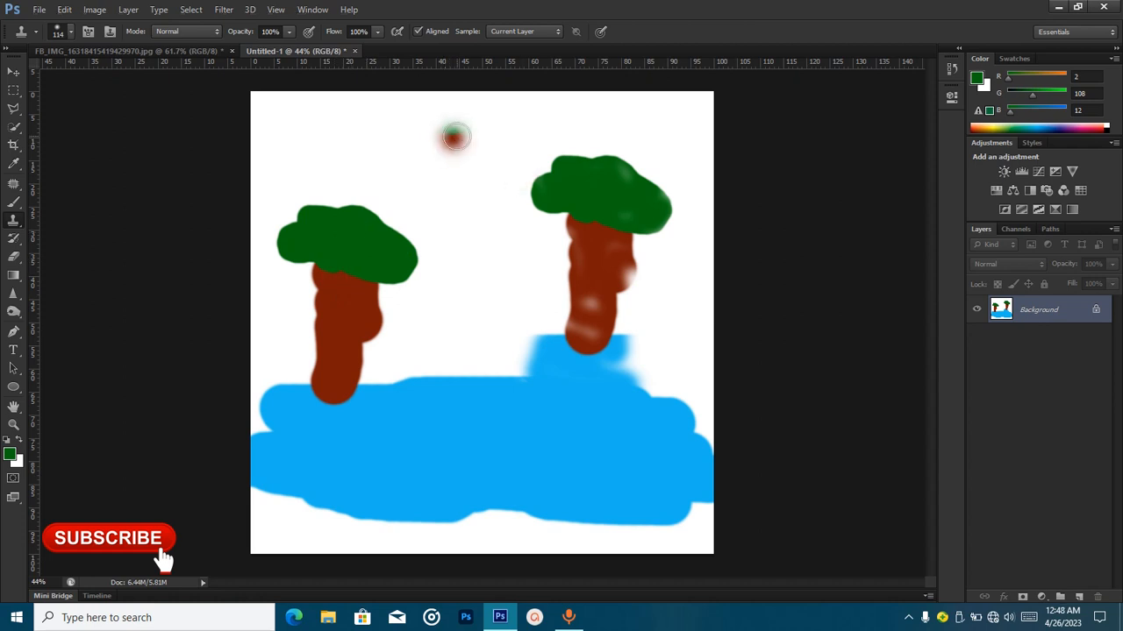
{"action": "mouse_move", "coordinate": [456, 136]}
{"action": "left_mouse_down"}
{"action": "mouse_move", "coordinate": [424, 153]}
{"action": "mouse_move", "coordinate": [514, 146]}
{"action": "mouse_move", "coordinate": [480, 114]}
{"action": "mouse_move", "coordinate": [427, 110]}
{"action": "mouse_move", "coordinate": [491, 114]}
{"action": "mouse_move", "coordinate": [461, 175]}
{"action": "mouse_move", "coordinate": [473, 210]}
{"action": "mouse_move", "coordinate": [457, 150]}
{"action": "mouse_move", "coordinate": [467, 122]}
{"action": "mouse_move", "coordinate": [450, 107]}
{"action": "mouse_move", "coordinate": [531, 113]}
{"action": "mouse_move", "coordinate": [499, 98]}
{"action": "mouse_move", "coordinate": [484, 123]}
{"action": "mouse_move", "coordinate": [466, 228]}
{"action": "mouse_move", "coordinate": [434, 289]}
{"action": "mouse_move", "coordinate": [382, 285]}
{"action": "mouse_move", "coordinate": [412, 259]}
{"action": "mouse_move", "coordinate": [368, 264]}
{"action": "left_mouse_up"}
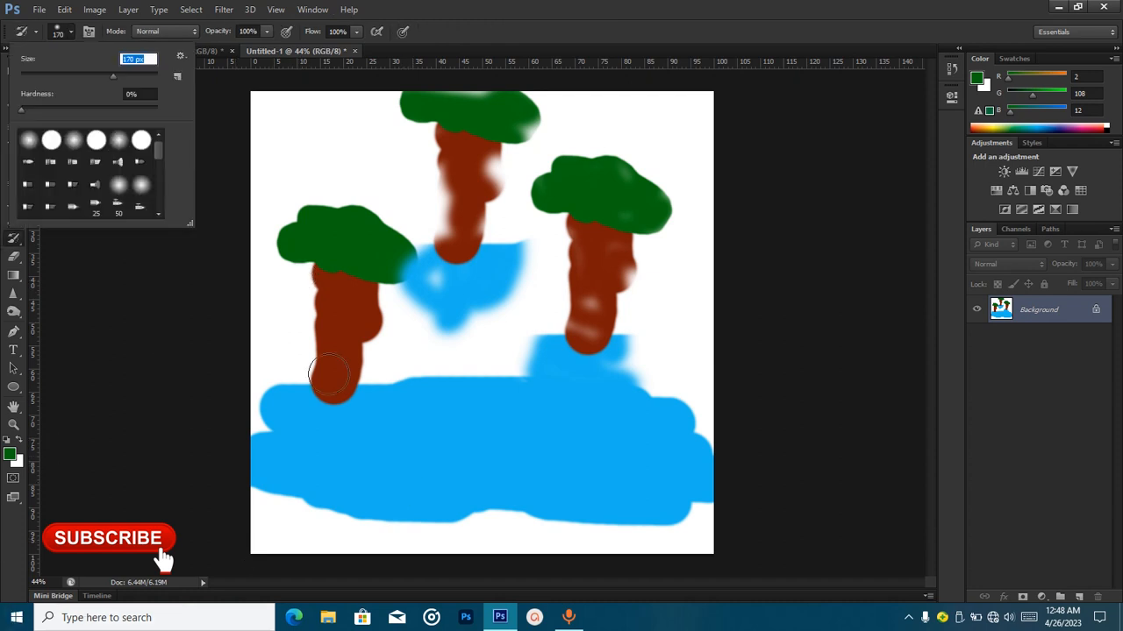
Step: Try the 170 px History Brush on the left tree's trunk and the blue water, and undo those strokes
{"action": "mouse_move", "coordinate": [341, 371]}
{"action": "left_mouse_down"}
{"action": "mouse_move", "coordinate": [325, 355]}
{"action": "mouse_move", "coordinate": [450, 441]}
{"action": "left_mouse_up"}
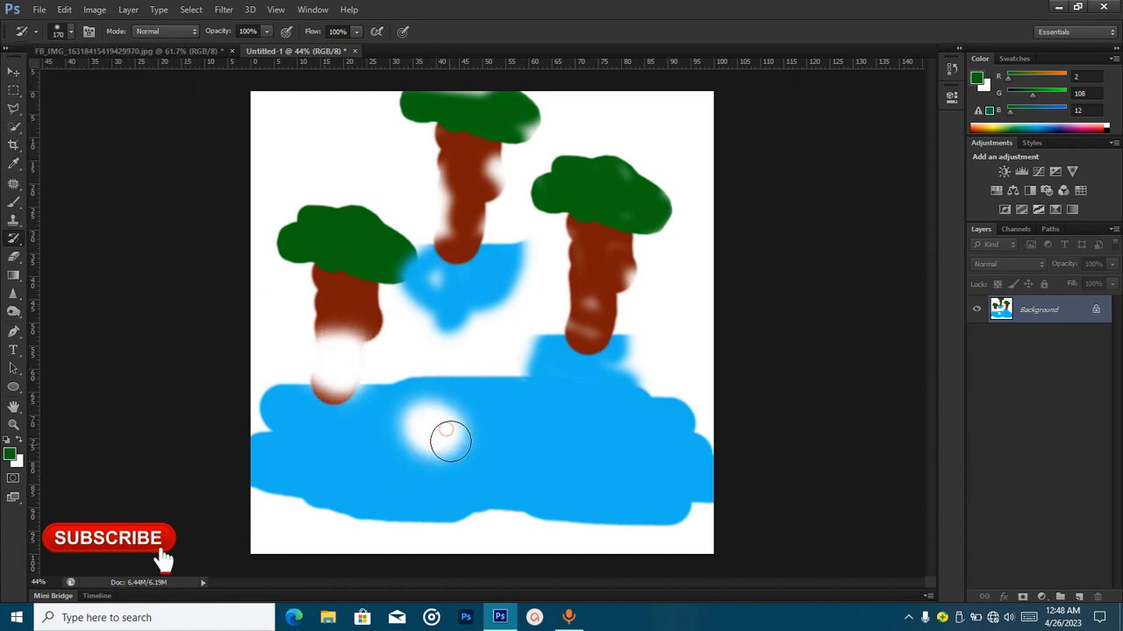
{"action": "mouse_move", "coordinate": [571, 454]}
{"action": "left_mouse_down"}
{"action": "mouse_move", "coordinate": [583, 427]}
{"action": "mouse_move", "coordinate": [615, 419]}
{"action": "left_mouse_up"}
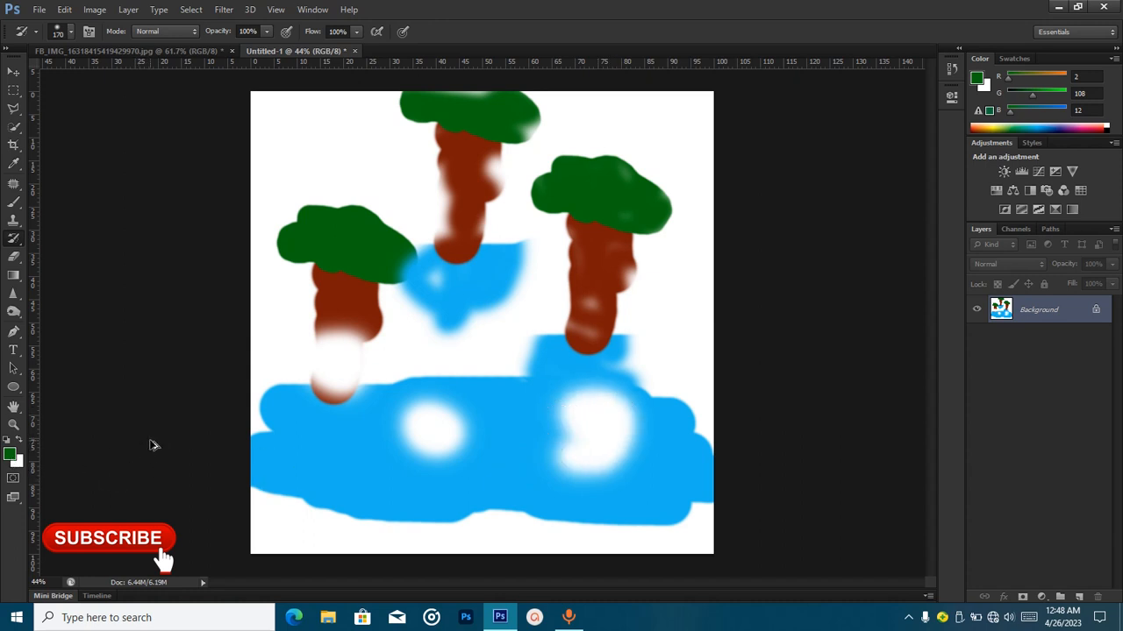
{"action": "key", "text": "ctrl+alt+z"}
{"action": "key", "text": "ctrl+alt+z"}
{"action": "key", "text": "ctrl+alt+z"}
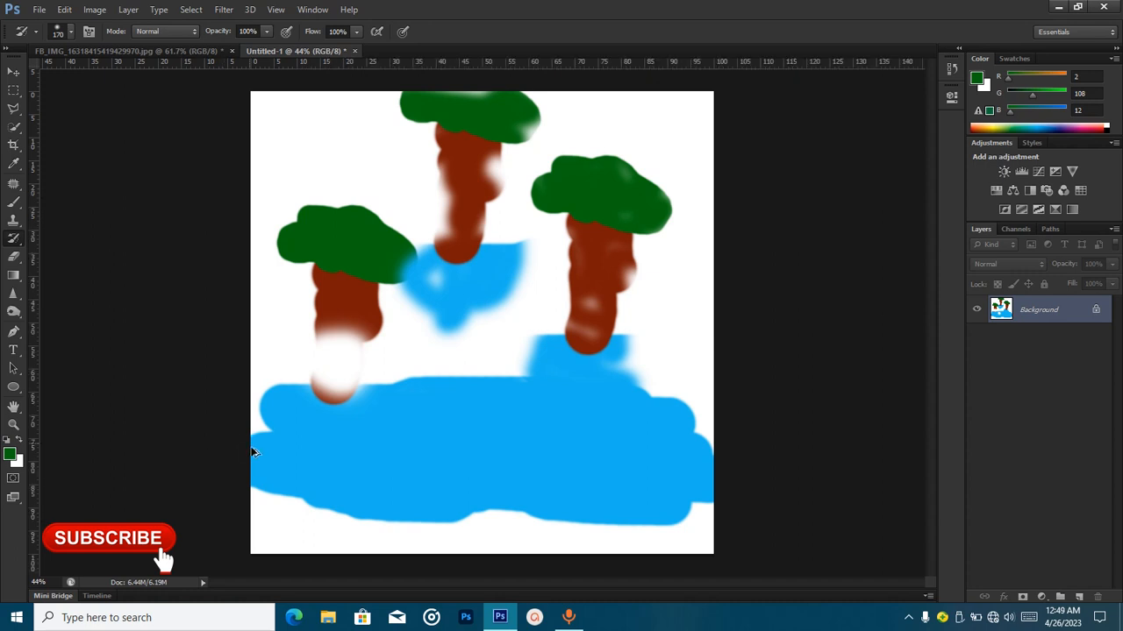
{"action": "key", "text": "ctrl+alt+z"}
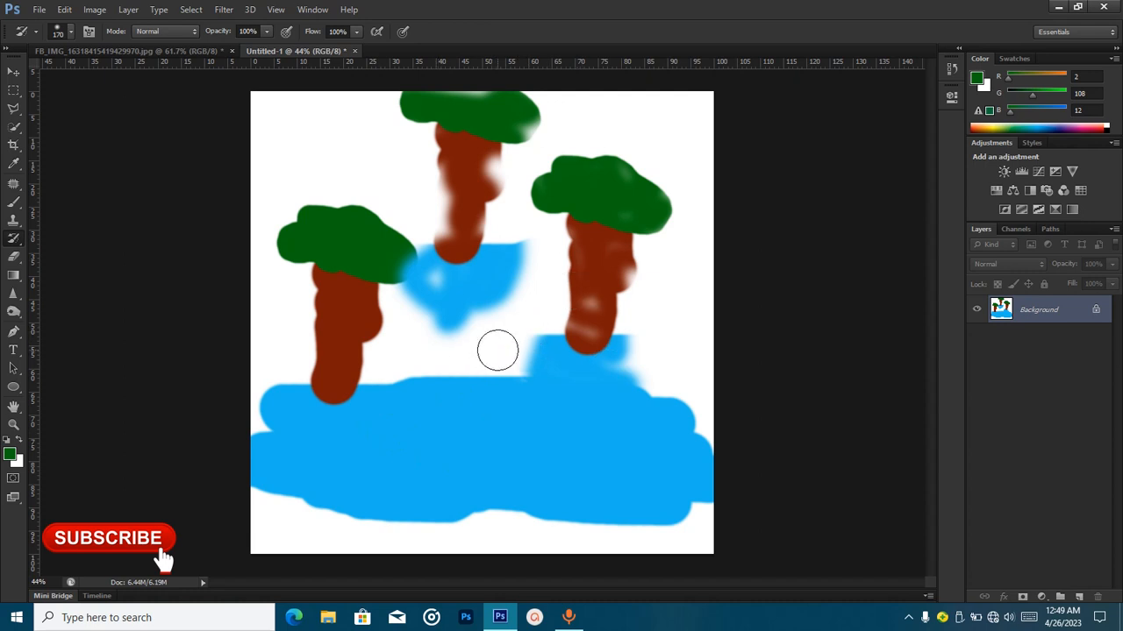
Step: Erase the left tree's lower trunk and the middle of the blue water with a 108 px Eraser at 100% hardness
{"action": "left_click", "coordinate": [18, 262]}
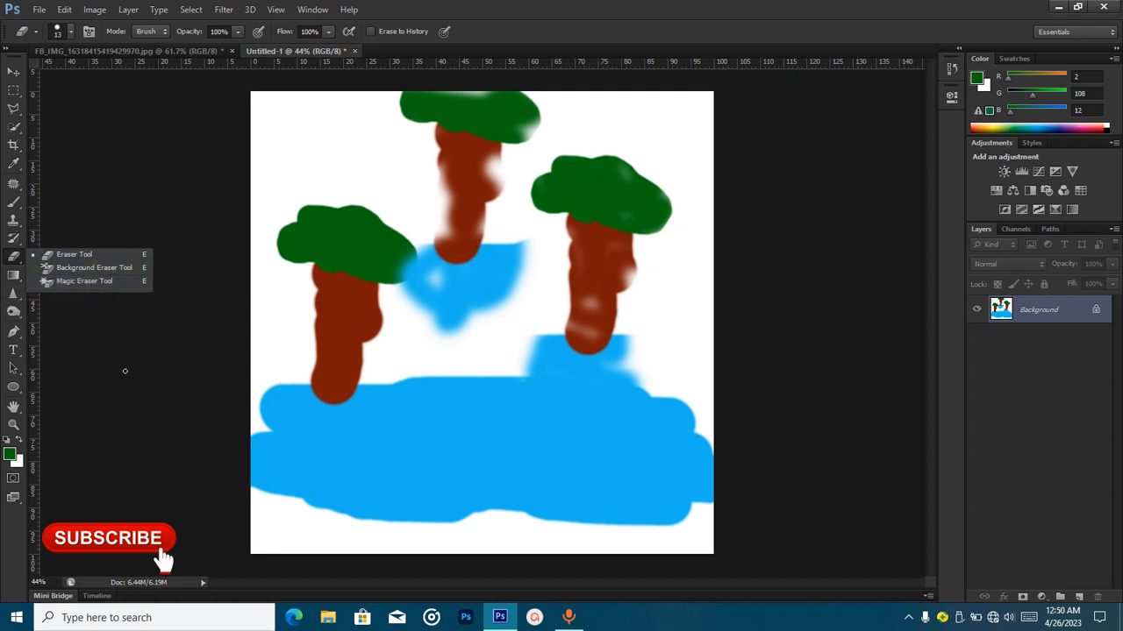
{"action": "left_click", "coordinate": [20, 263]}
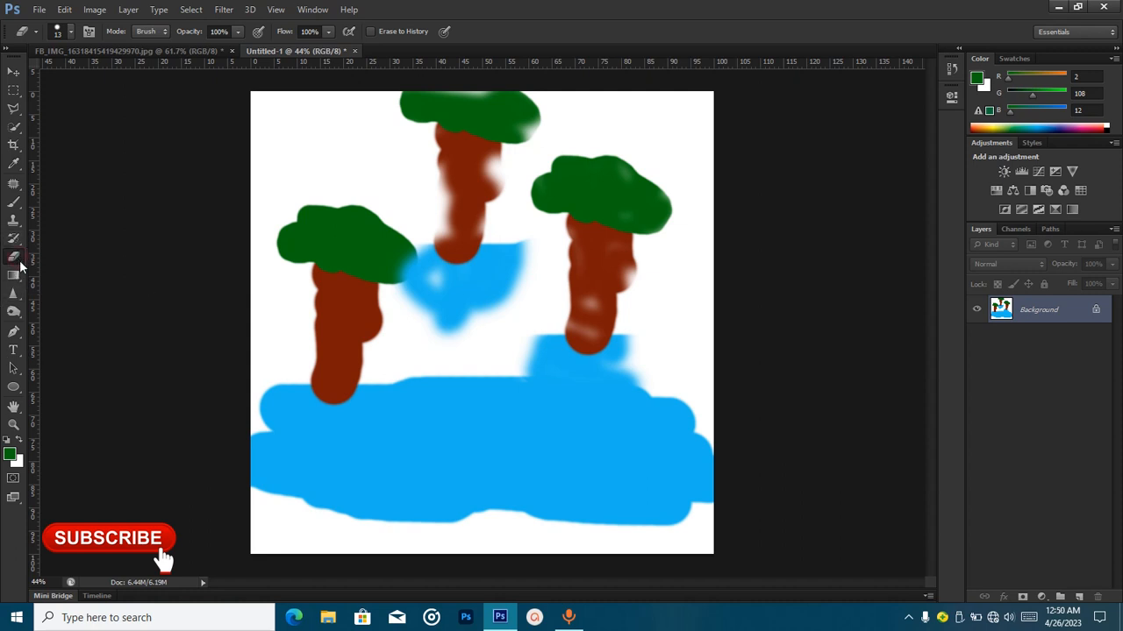
{"action": "left_click", "coordinate": [71, 31]}
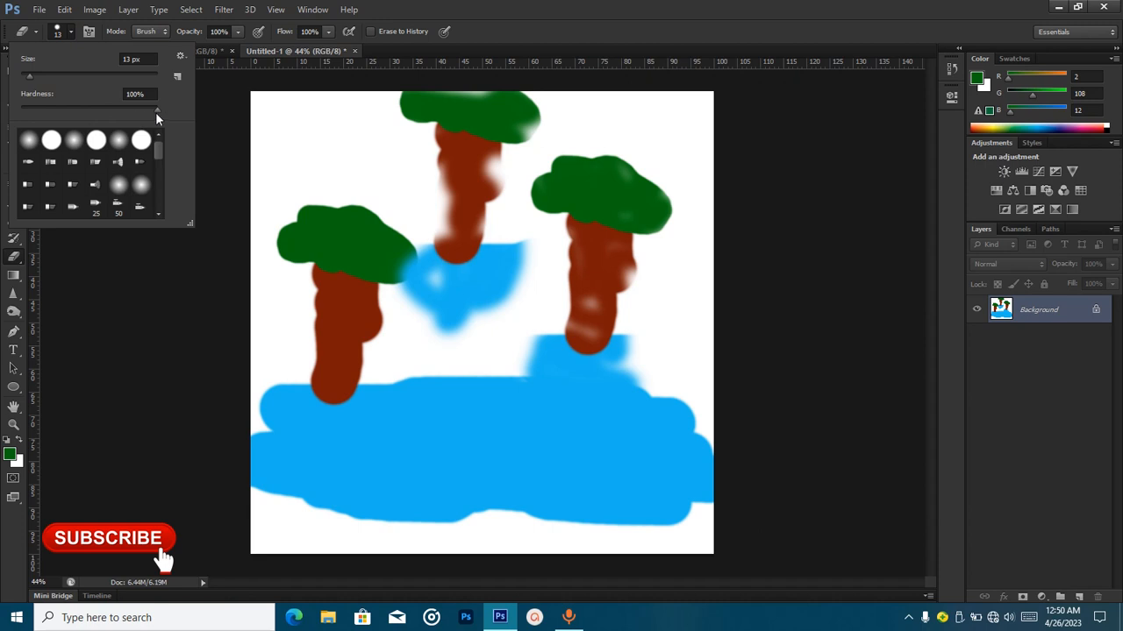
{"action": "left_click_drag", "start_coordinate": [32, 77], "coordinate": [69, 76]}
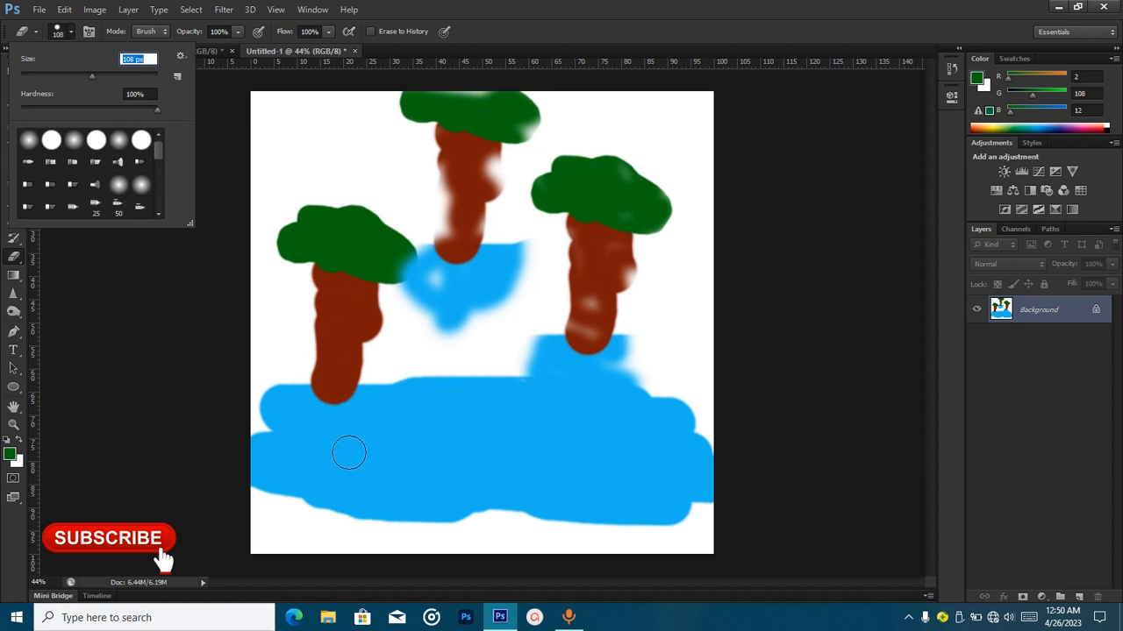
{"action": "left_click", "coordinate": [339, 356]}
{"action": "mouse_move", "coordinate": [338, 351]}
{"action": "left_mouse_down"}
{"action": "mouse_move", "coordinate": [344, 416]}
{"action": "mouse_move", "coordinate": [410, 446]}
{"action": "mouse_move", "coordinate": [555, 442]}
{"action": "mouse_move", "coordinate": [605, 417]}
{"action": "mouse_move", "coordinate": [467, 412]}
{"action": "mouse_move", "coordinate": [353, 434]}
{"action": "mouse_move", "coordinate": [381, 463]}
{"action": "mouse_move", "coordinate": [535, 494]}
{"action": "mouse_move", "coordinate": [544, 512]}
{"action": "mouse_move", "coordinate": [452, 492]}
{"action": "mouse_move", "coordinate": [506, 499]}
{"action": "mouse_move", "coordinate": [579, 451]}
{"action": "mouse_move", "coordinate": [505, 436]}
{"action": "left_mouse_up"}
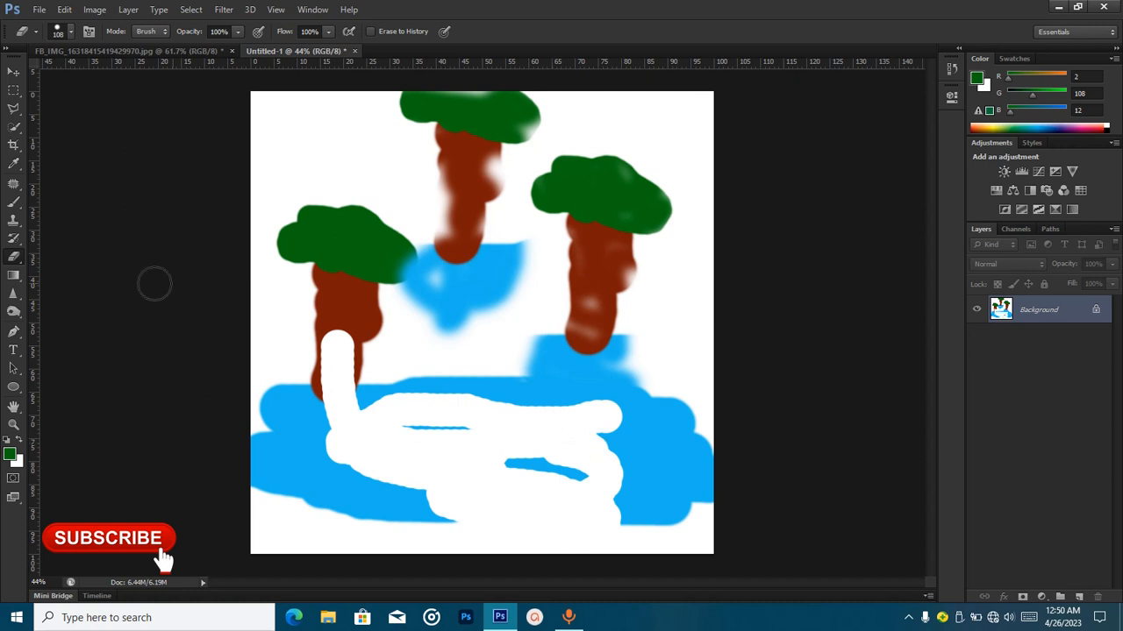
Step: Lower the Eraser's hardness to the minimum and erase soft patches below the right tree and in the water's right end
{"action": "left_click", "coordinate": [70, 33]}
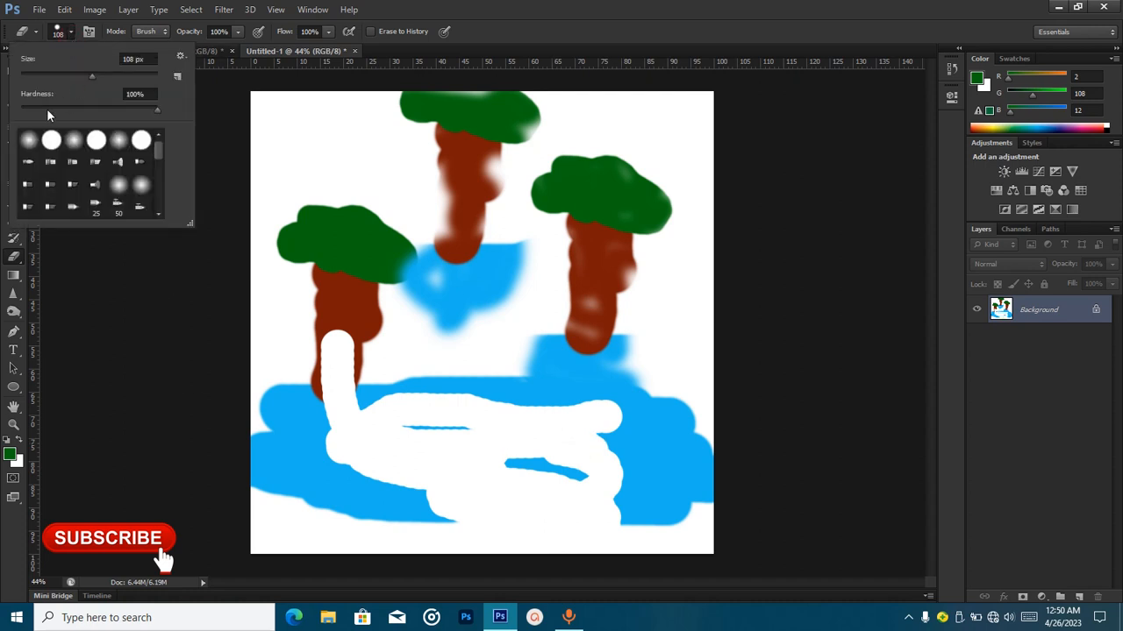
{"action": "left_click_drag", "start_coordinate": [30, 109], "coordinate": [3, 235]}
{"action": "mouse_move", "coordinate": [572, 393]}
{"action": "left_mouse_down"}
{"action": "mouse_move", "coordinate": [599, 375]}
{"action": "mouse_move", "coordinate": [567, 367]}
{"action": "mouse_move", "coordinate": [594, 367]}
{"action": "left_mouse_up"}
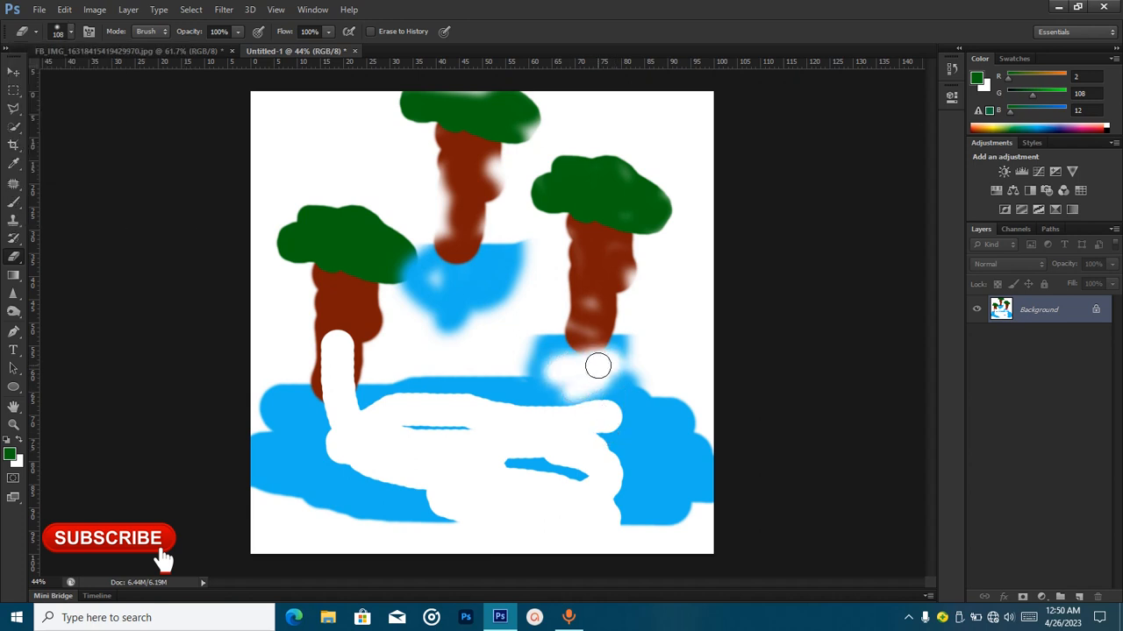
{"action": "mouse_move", "coordinate": [668, 436]}
{"action": "left_mouse_down"}
{"action": "mouse_move", "coordinate": [680, 477]}
{"action": "mouse_move", "coordinate": [658, 447]}
{"action": "left_mouse_up"}
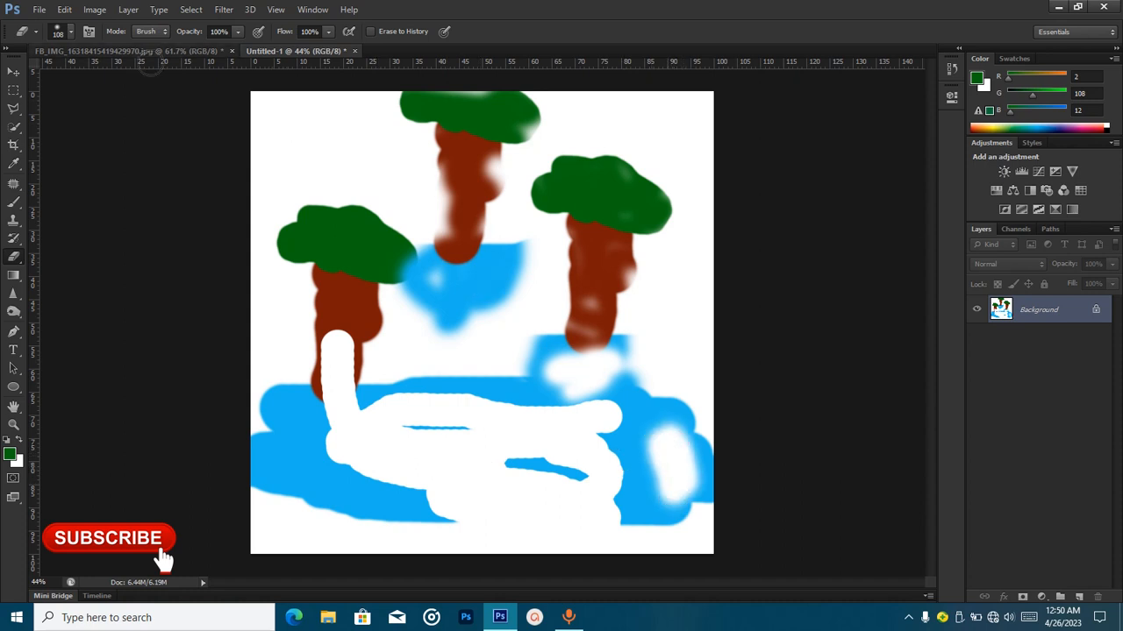
Step: Switch to the portrait photo document FB_IMG_16318415419429970.jpg
{"action": "left_click", "coordinate": [130, 50]}
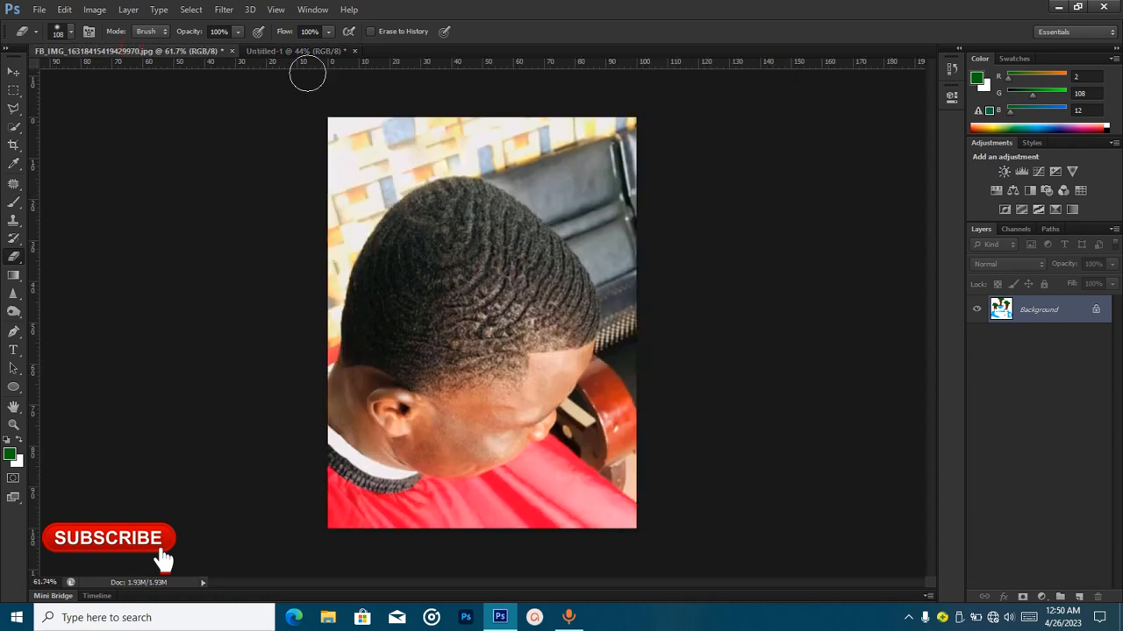
Step: Try the 108 px Eraser on the lower face and red cape at 0% hardness and across the hair at 100% hardness
{"action": "mouse_move", "coordinate": [518, 439]}
{"action": "left_mouse_down"}
{"action": "mouse_move", "coordinate": [509, 478]}
{"action": "mouse_move", "coordinate": [412, 443]}
{"action": "left_mouse_up"}
{"action": "mouse_move", "coordinate": [382, 508]}
{"action": "left_mouse_down"}
{"action": "mouse_move", "coordinate": [512, 506]}
{"action": "mouse_move", "coordinate": [586, 519]}
{"action": "mouse_move", "coordinate": [499, 507]}
{"action": "mouse_move", "coordinate": [558, 494]}
{"action": "mouse_move", "coordinate": [409, 451]}
{"action": "mouse_move", "coordinate": [364, 475]}
{"action": "mouse_move", "coordinate": [346, 443]}
{"action": "left_mouse_up"}
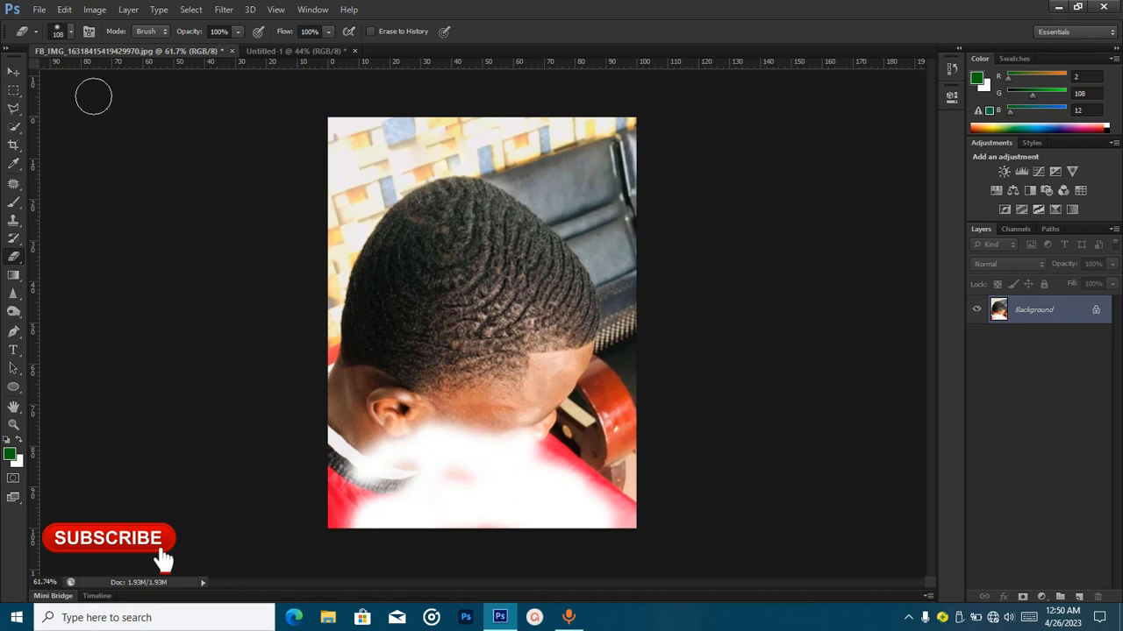
{"action": "left_click", "coordinate": [71, 32]}
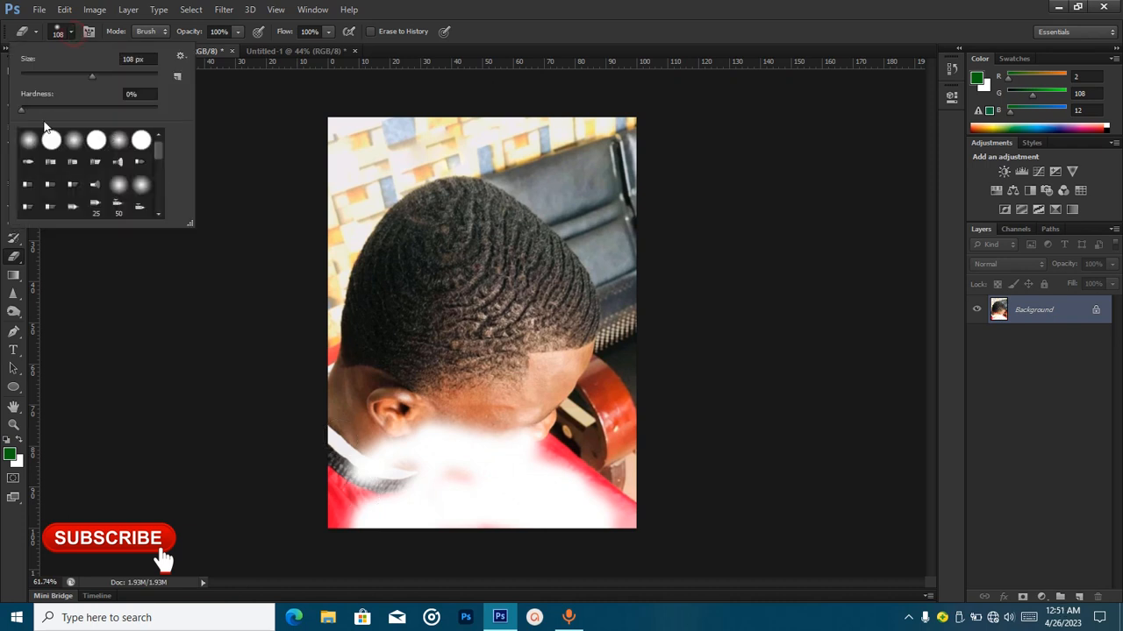
{"action": "left_click_drag", "start_coordinate": [21, 112], "coordinate": [94, 133]}
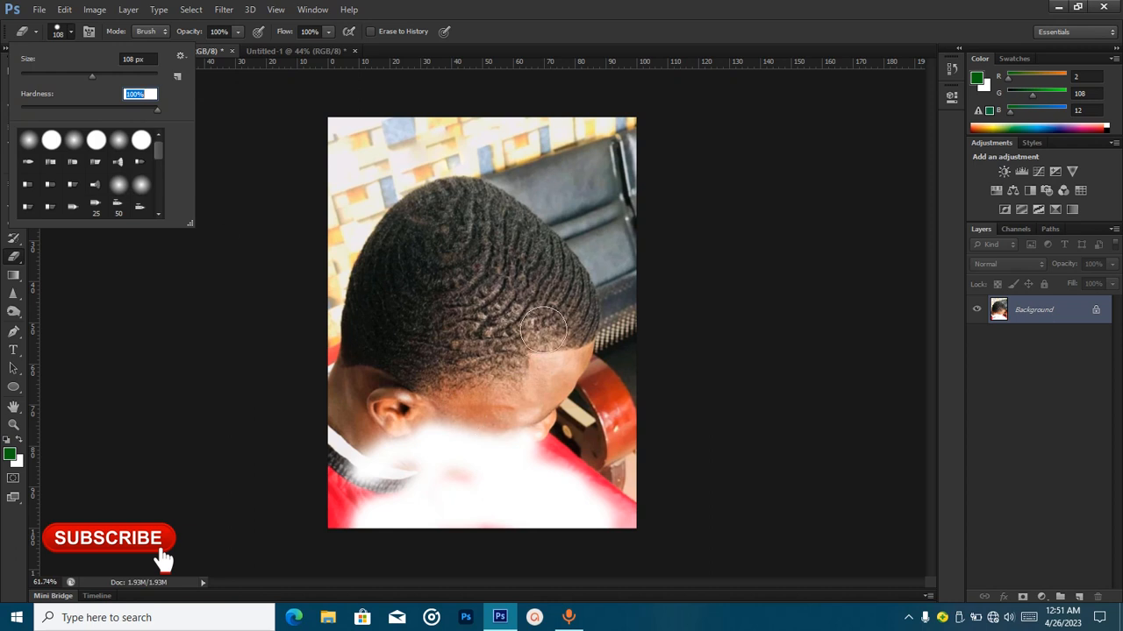
{"action": "mouse_move", "coordinate": [544, 309]}
{"action": "left_mouse_down"}
{"action": "mouse_move", "coordinate": [476, 284]}
{"action": "mouse_move", "coordinate": [521, 309]}
{"action": "left_mouse_up"}
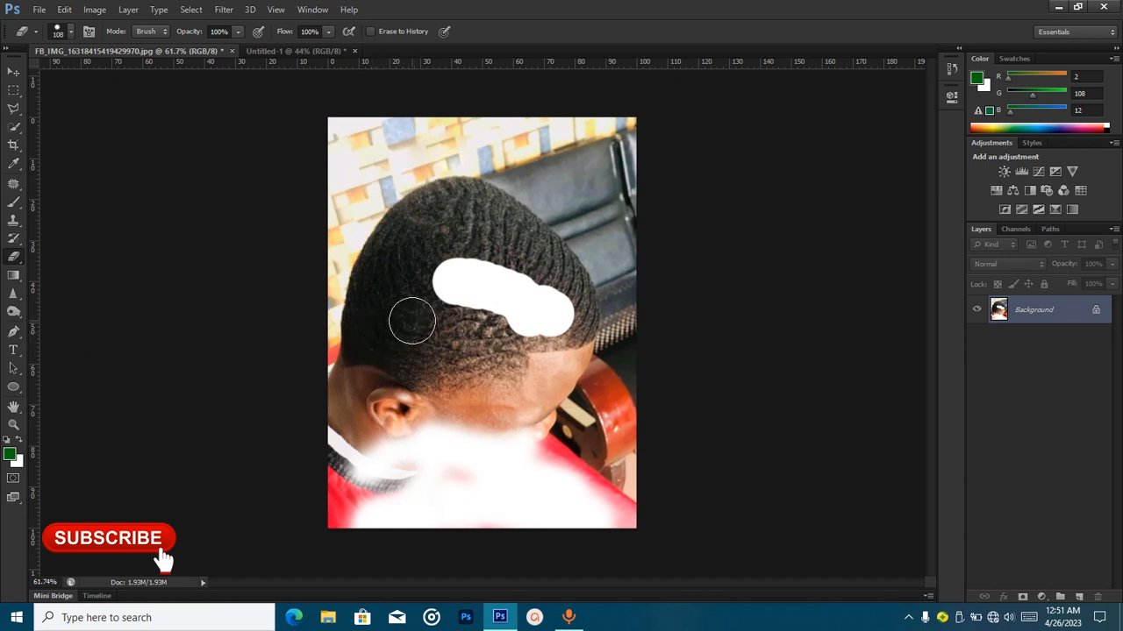
Step: Undo the Eraser strokes on the portrait's face, cape and hair
{"action": "key", "text": "ctrl+z"}
{"action": "key", "text": "ctrl+alt+z"}
{"action": "key", "text": "ctrl+alt+z"}
{"action": "key", "text": "ctrl+alt+z"}
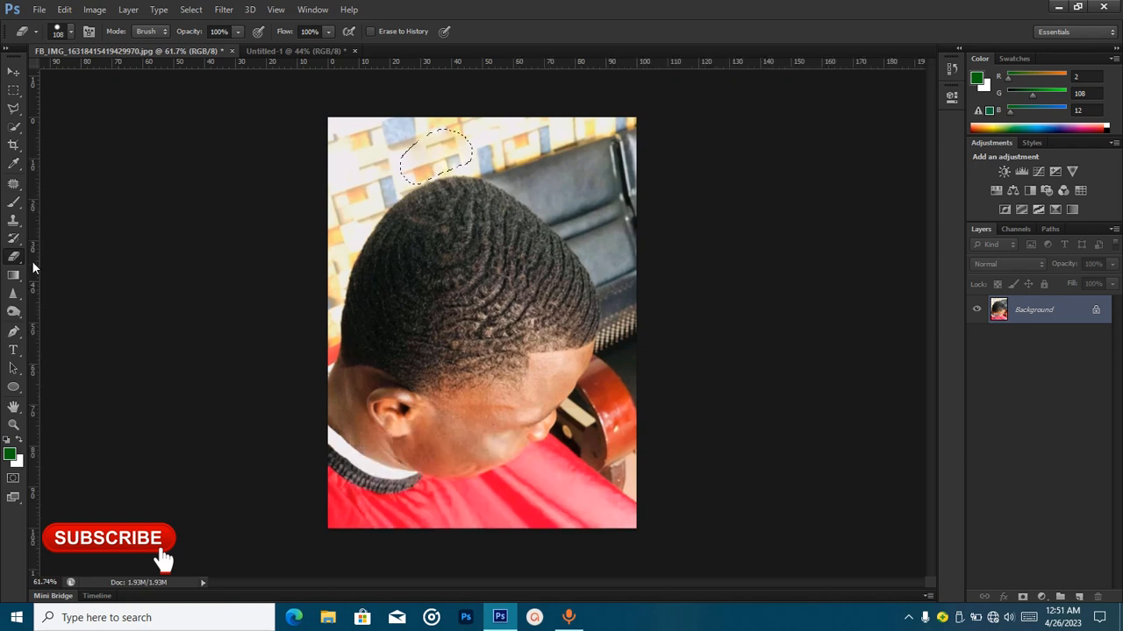
Step: Switch to the Background Eraser, clear the selection, and set the brush to 61 px with 32% hardness
{"action": "right_click", "coordinate": [14, 256]}
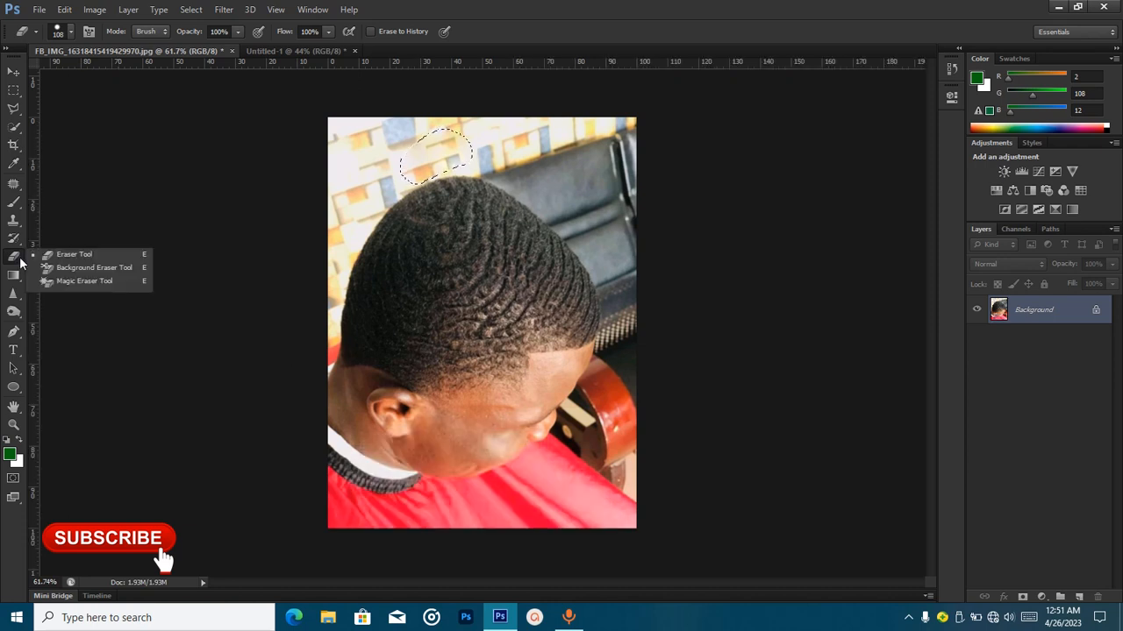
{"action": "left_click", "coordinate": [104, 272]}
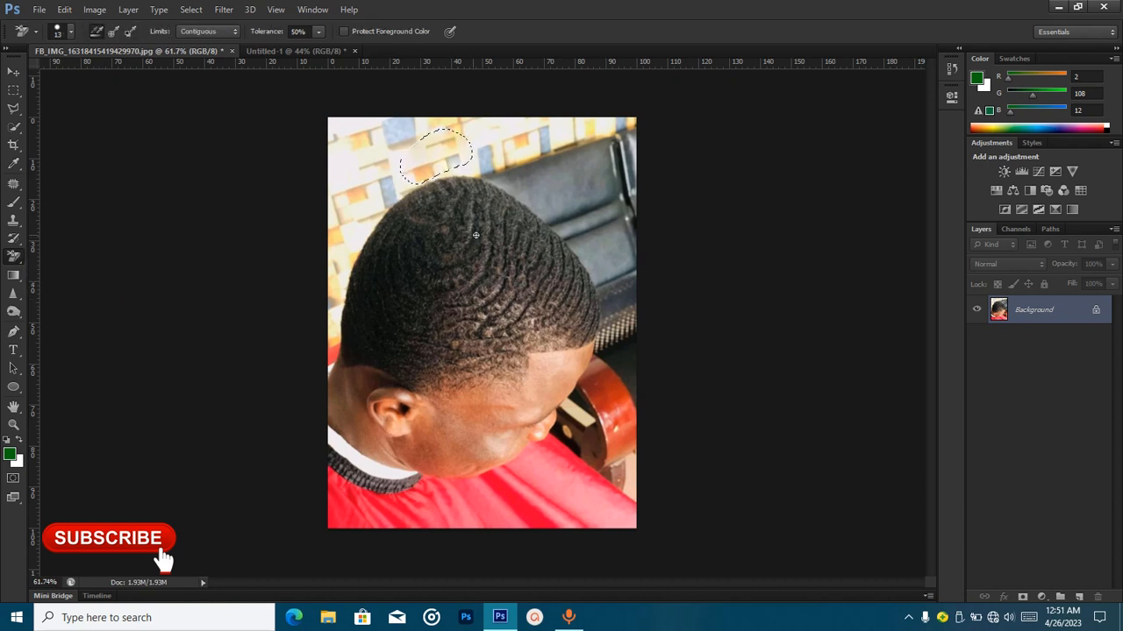
{"action": "key", "text": "ctrl+d"}
{"action": "left_click", "coordinate": [71, 33]}
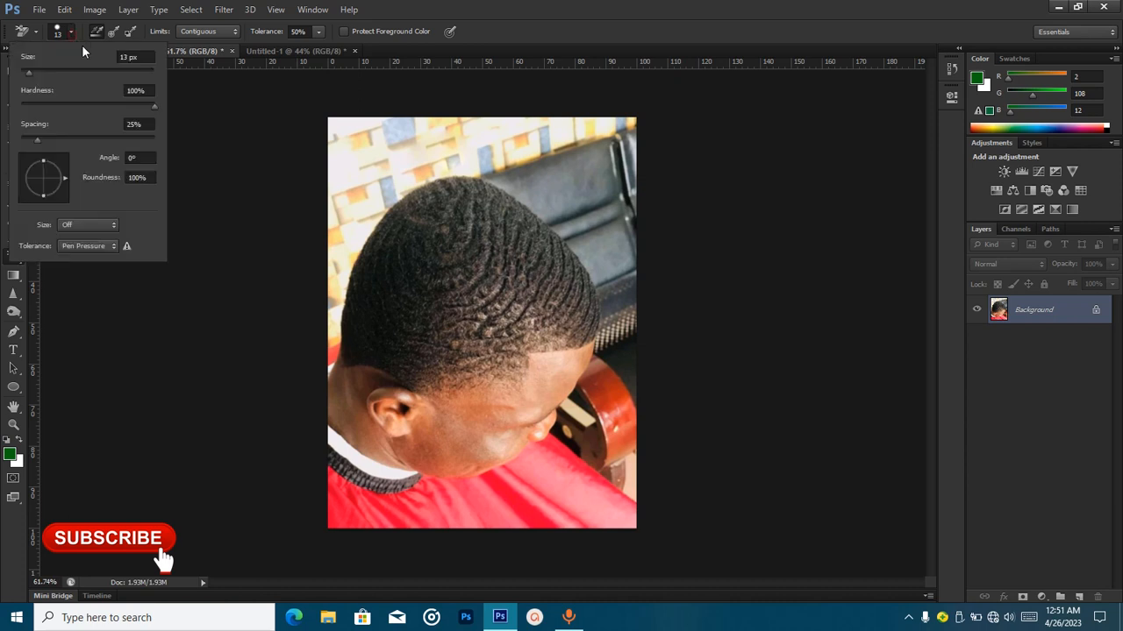
{"action": "left_click_drag", "start_coordinate": [29, 74], "coordinate": [35, 77]}
{"action": "left_click_drag", "start_coordinate": [56, 70], "coordinate": [59, 70]}
{"action": "left_click_drag", "start_coordinate": [152, 107], "coordinate": [51, 127]}
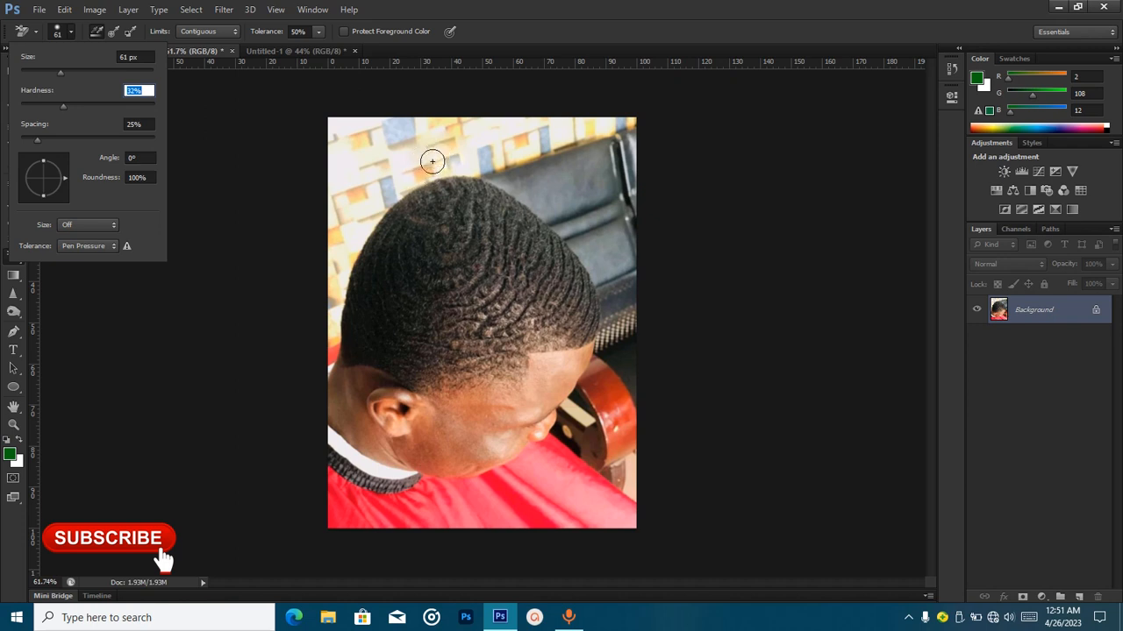
Step: Try the Background Eraser on the tiled wall around the head and the chair's upper edge, and undo those strokes
{"action": "mouse_move", "coordinate": [432, 162]}
{"action": "left_mouse_down"}
{"action": "mouse_move", "coordinate": [391, 186]}
{"action": "mouse_move", "coordinate": [427, 161]}
{"action": "mouse_move", "coordinate": [369, 210]}
{"action": "mouse_move", "coordinate": [381, 192]}
{"action": "mouse_move", "coordinate": [371, 186]}
{"action": "mouse_move", "coordinate": [347, 211]}
{"action": "mouse_move", "coordinate": [364, 167]}
{"action": "left_mouse_up"}
{"action": "mouse_move", "coordinate": [360, 152]}
{"action": "left_mouse_down"}
{"action": "mouse_move", "coordinate": [470, 138]}
{"action": "mouse_move", "coordinate": [398, 129]}
{"action": "mouse_move", "coordinate": [413, 139]}
{"action": "mouse_move", "coordinate": [372, 125]}
{"action": "mouse_move", "coordinate": [352, 128]}
{"action": "mouse_move", "coordinate": [389, 134]}
{"action": "mouse_move", "coordinate": [334, 146]}
{"action": "mouse_move", "coordinate": [361, 149]}
{"action": "mouse_move", "coordinate": [351, 150]}
{"action": "mouse_move", "coordinate": [363, 183]}
{"action": "mouse_move", "coordinate": [328, 195]}
{"action": "mouse_move", "coordinate": [351, 192]}
{"action": "mouse_move", "coordinate": [334, 231]}
{"action": "mouse_move", "coordinate": [348, 303]}
{"action": "mouse_move", "coordinate": [316, 334]}
{"action": "left_mouse_up"}
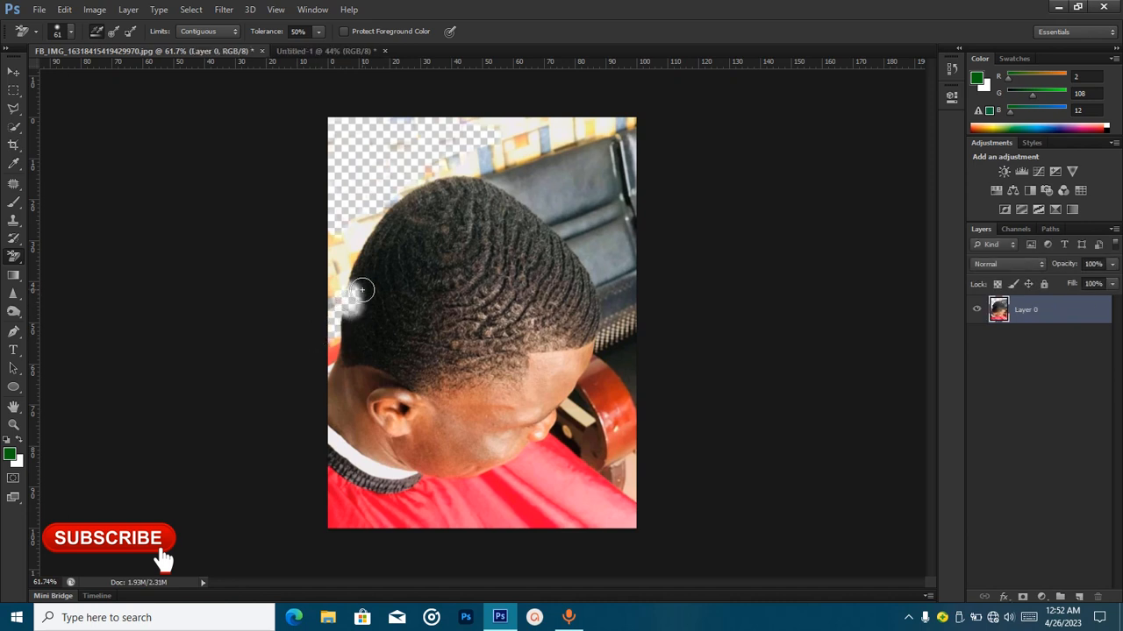
{"action": "mouse_move", "coordinate": [475, 147]}
{"action": "left_mouse_down"}
{"action": "mouse_move", "coordinate": [566, 149]}
{"action": "mouse_move", "coordinate": [495, 126]}
{"action": "mouse_move", "coordinate": [576, 136]}
{"action": "mouse_move", "coordinate": [580, 181]}
{"action": "mouse_move", "coordinate": [485, 159]}
{"action": "left_mouse_up"}
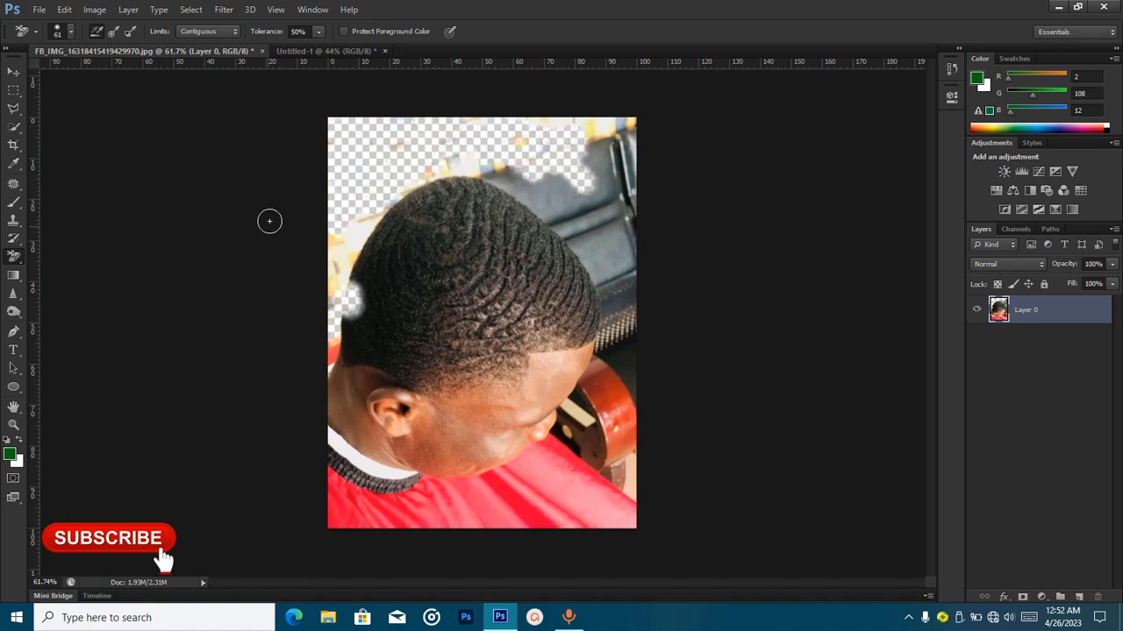
{"action": "scroll", "coordinate": [367, 279], "scroll_direction": "up", "scroll_amount": 1}
{"action": "scroll", "coordinate": [371, 275], "scroll_direction": "up", "scroll_amount": 3}
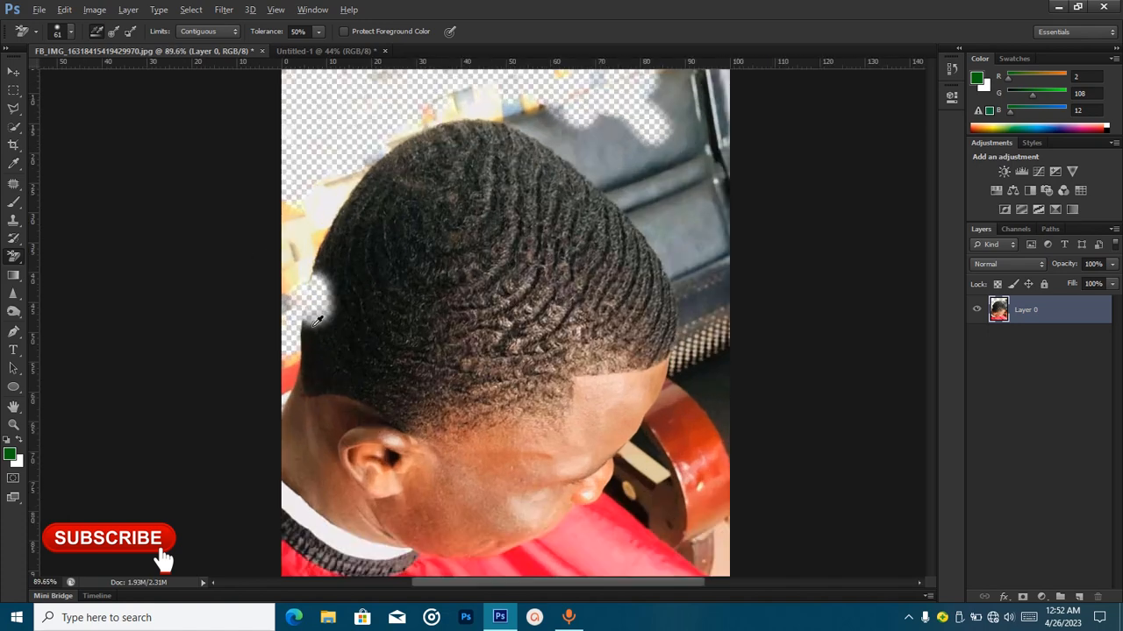
{"action": "scroll", "coordinate": [351, 301], "scroll_direction": "up", "scroll_amount": 1}
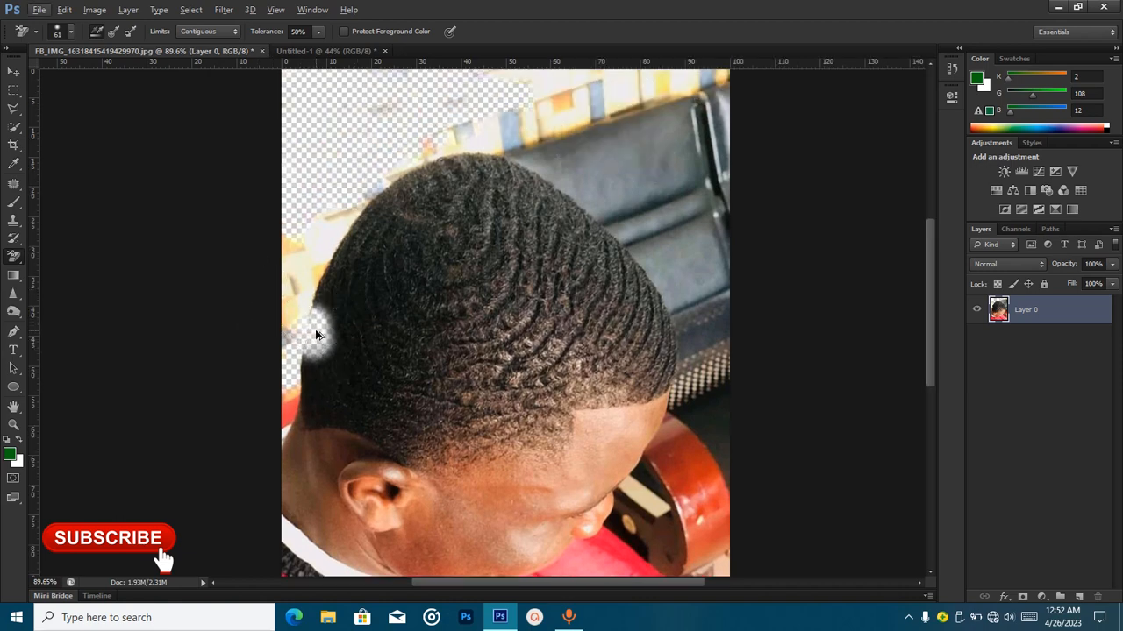
{"action": "key", "text": "F12"}
Step: Try the Background Eraser along the back edge of the hair and across the forehead hairline, and undo those strokes
{"action": "mouse_move", "coordinate": [417, 137]}
{"action": "left_mouse_down"}
{"action": "mouse_move", "coordinate": [344, 205]}
{"action": "mouse_move", "coordinate": [301, 275]}
{"action": "mouse_move", "coordinate": [295, 287]}
{"action": "mouse_move", "coordinate": [317, 259]}
{"action": "mouse_move", "coordinate": [288, 331]}
{"action": "mouse_move", "coordinate": [283, 408]}
{"action": "mouse_move", "coordinate": [301, 309]}
{"action": "left_mouse_up"}
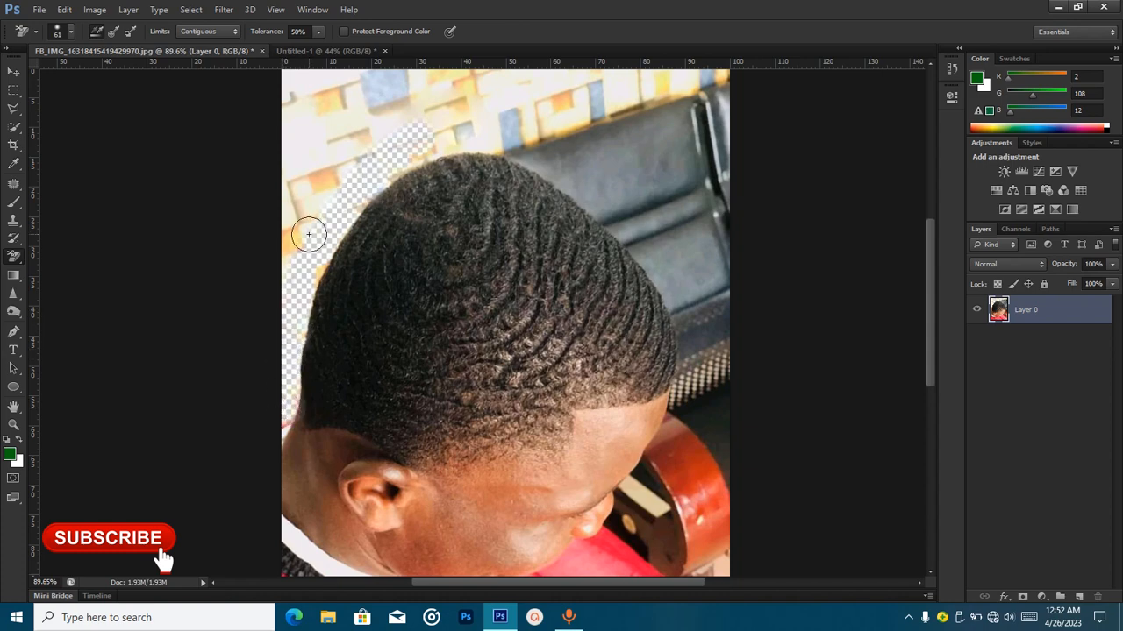
{"action": "mouse_move", "coordinate": [683, 382]}
{"action": "left_mouse_down"}
{"action": "mouse_move", "coordinate": [600, 399]}
{"action": "mouse_move", "coordinate": [629, 360]}
{"action": "mouse_move", "coordinate": [662, 353]}
{"action": "left_mouse_up"}
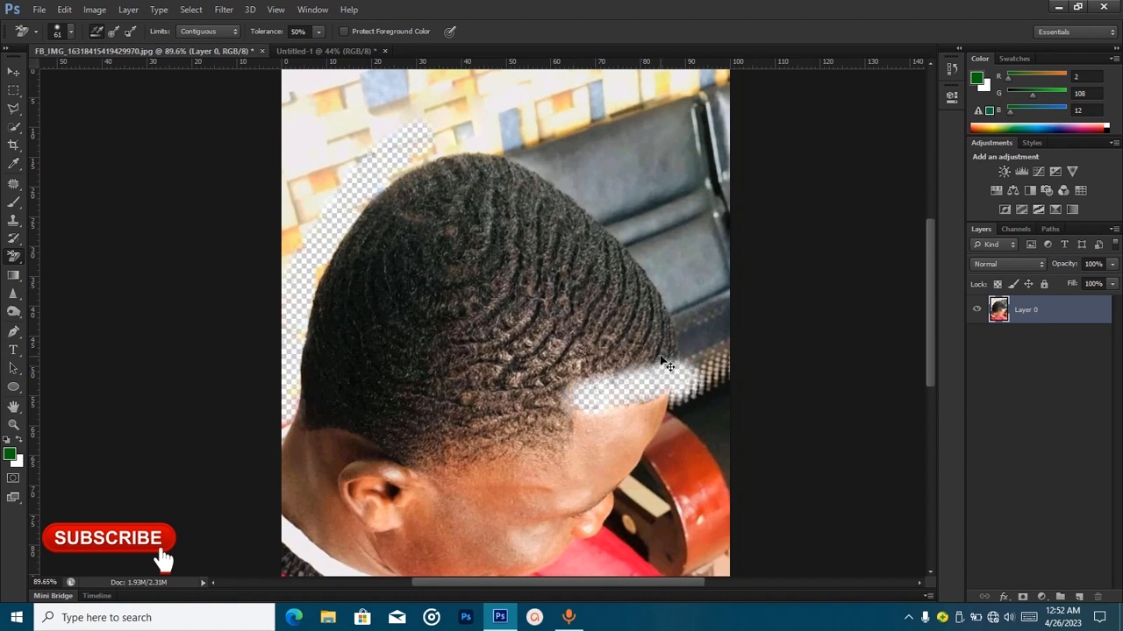
{"action": "key", "text": "ctrl+alt+z"}
{"action": "key", "text": "ctrl+alt+z"}
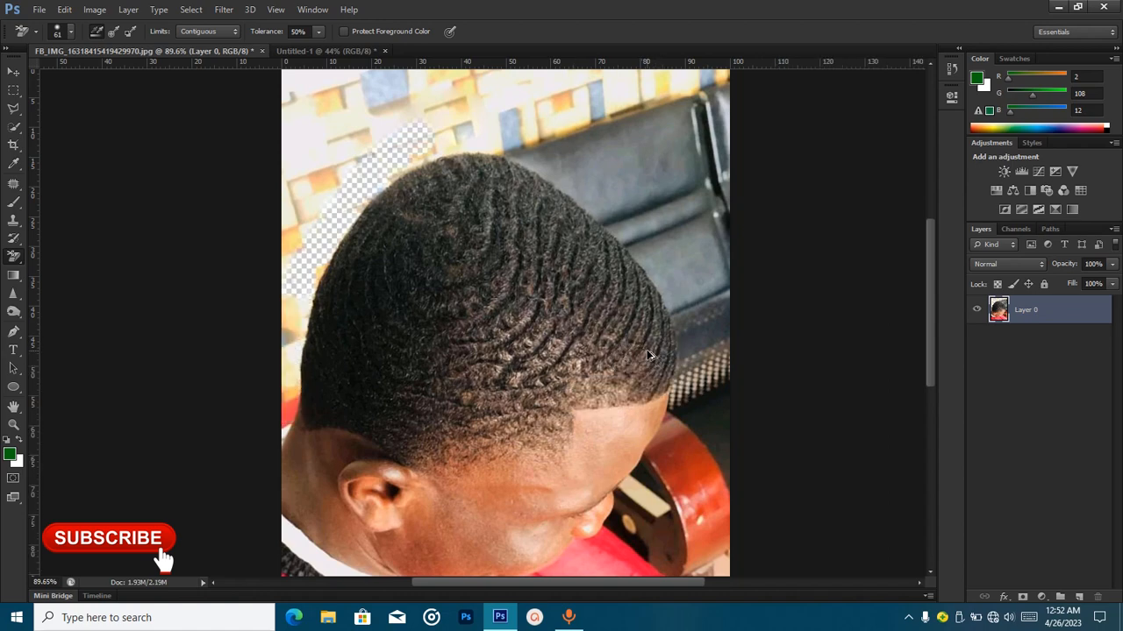
{"action": "key", "text": "ctrl+alt+z"}
{"action": "key", "text": "ctrl+alt+z"}
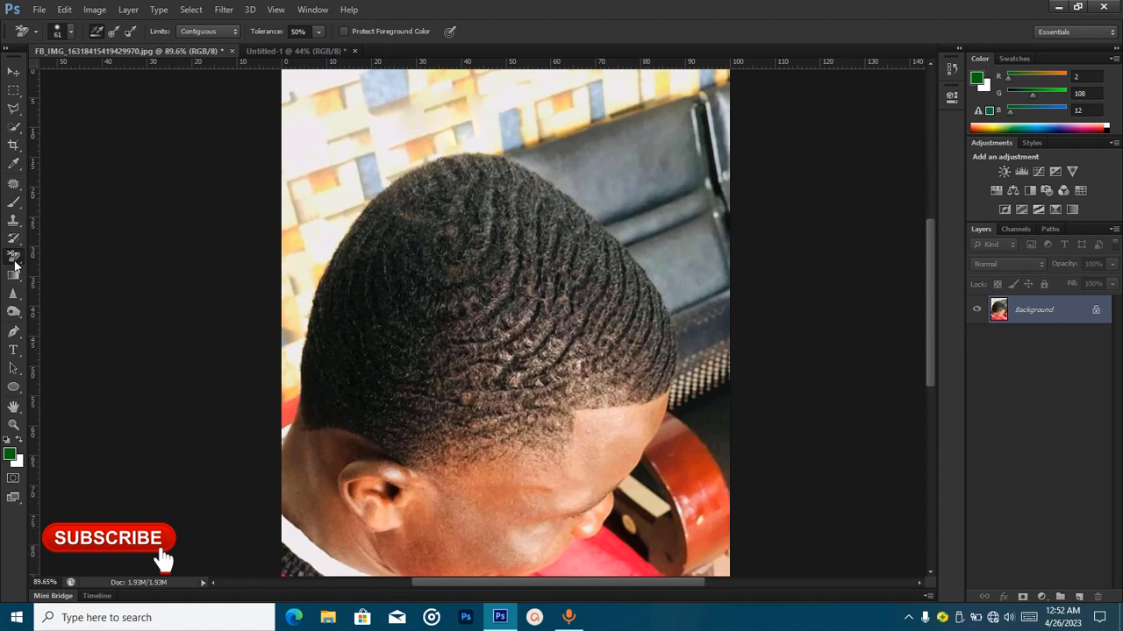
Step: Switch to the Magic Eraser tool
{"action": "right_click", "coordinate": [15, 262]}
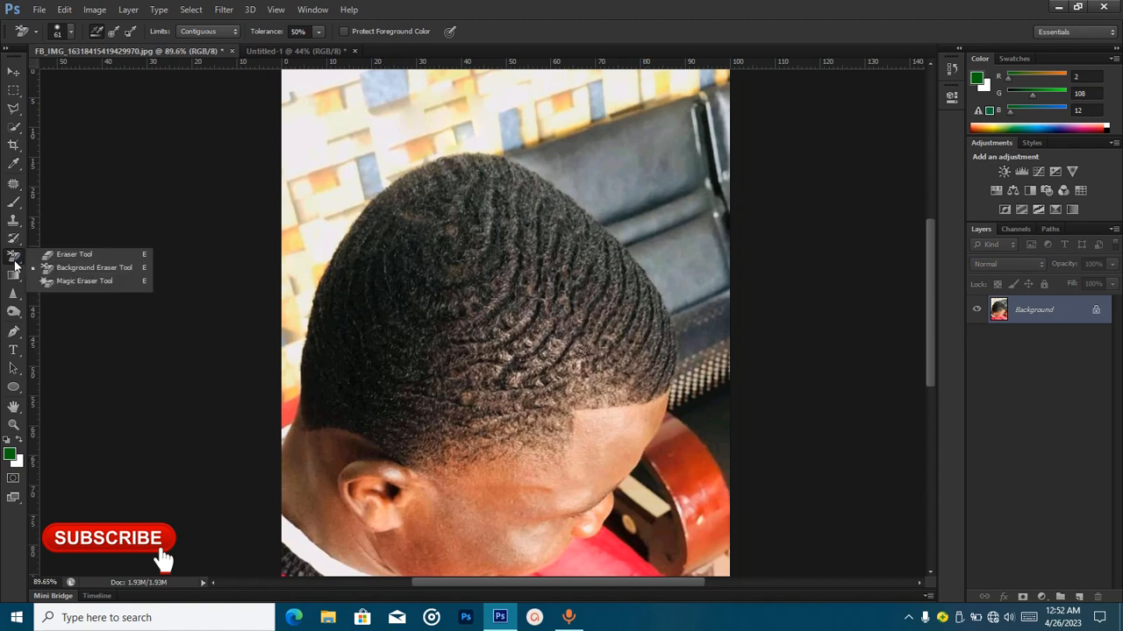
{"action": "left_click", "coordinate": [77, 283]}
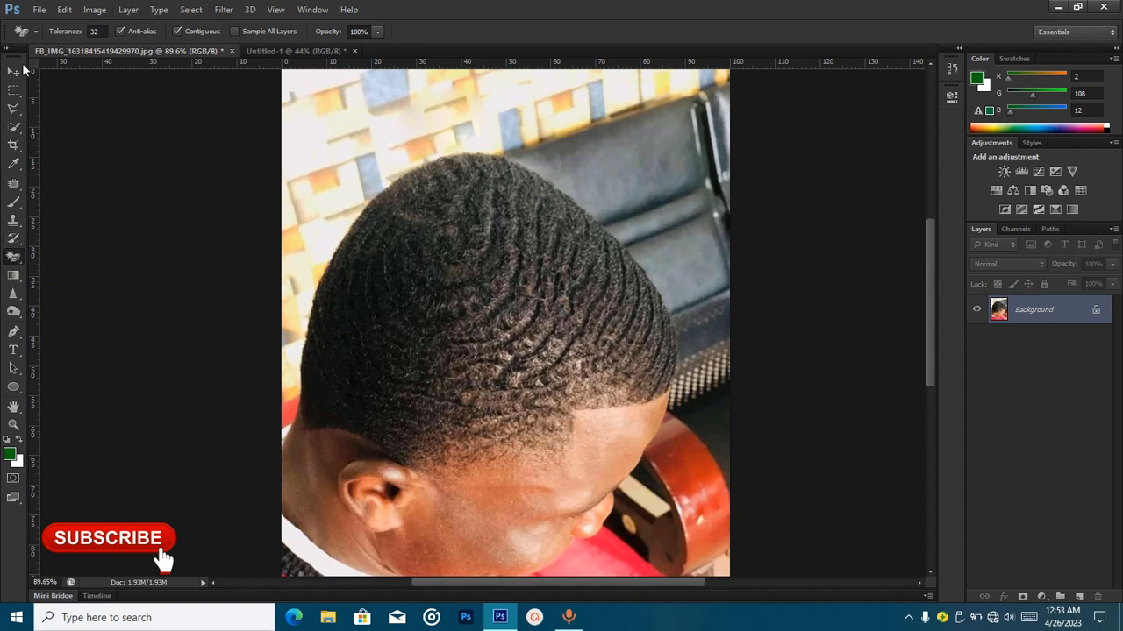
Step: Start opening another image and browse EXTERNAL DISK (F:) through GRAPHIC DESIGN BACKUPS and BRYT GRAPHICS to the RESOURCE PACK folder
{"action": "left_click", "coordinate": [39, 9]}
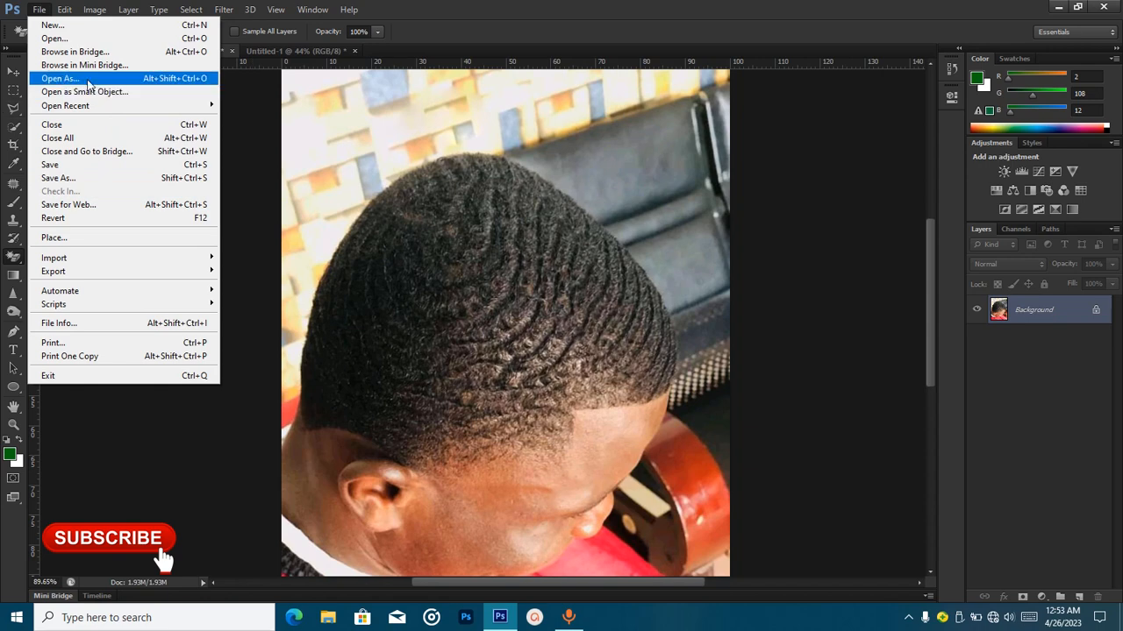
{"action": "left_click", "coordinate": [73, 41]}
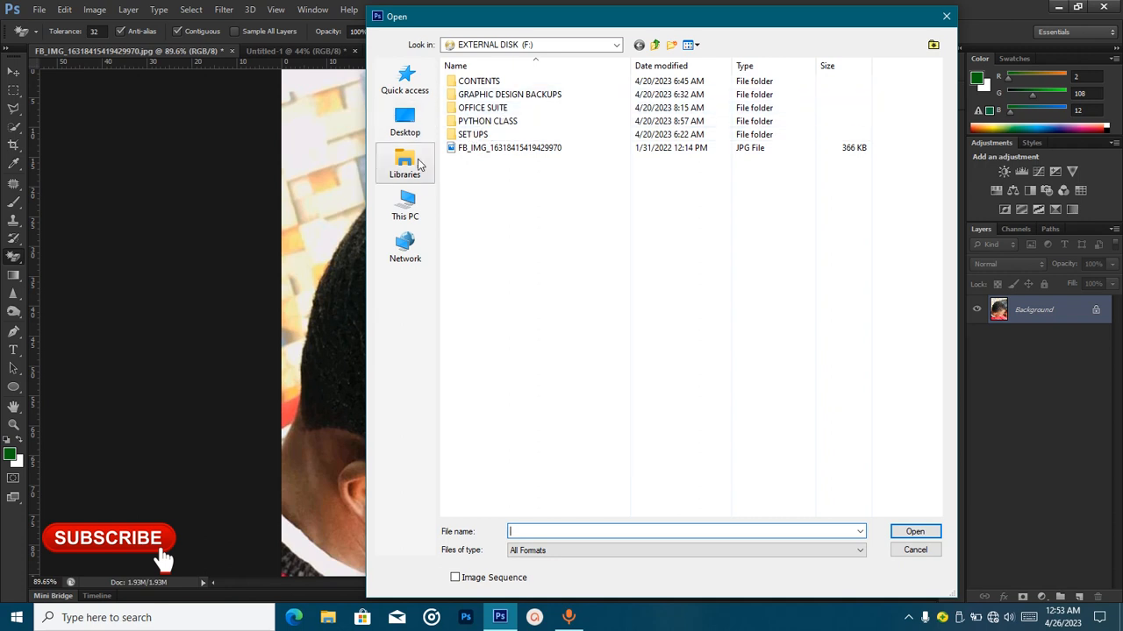
{"action": "left_click", "coordinate": [399, 204]}
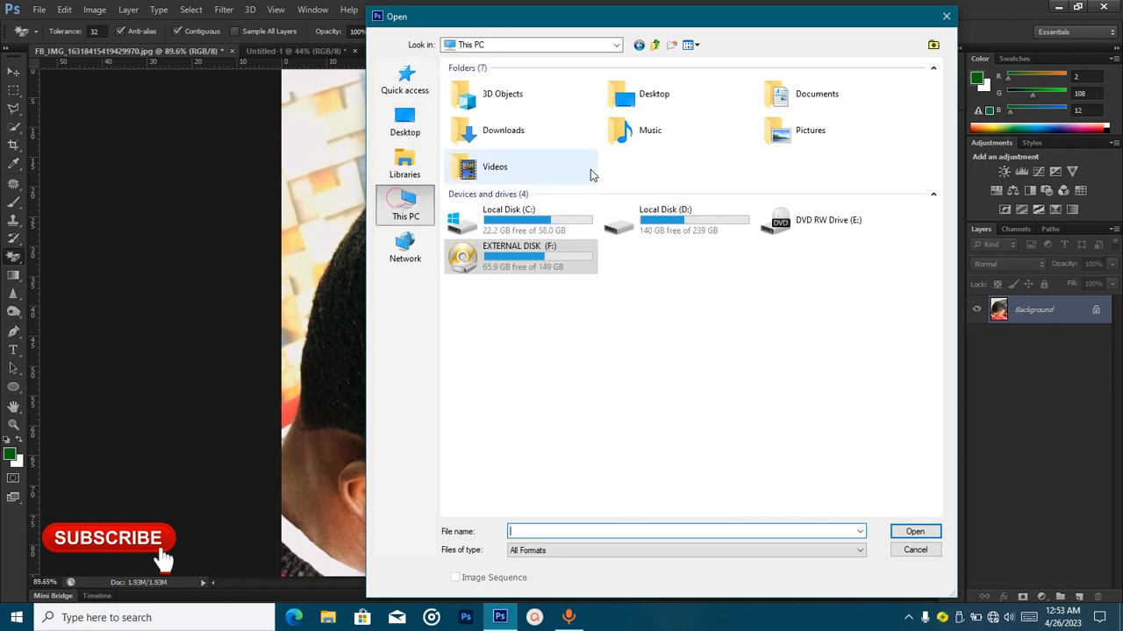
{"action": "double_click", "coordinate": [533, 259]}
{"action": "left_click", "coordinate": [485, 97]}
{"action": "double_click", "coordinate": [485, 95]}
{"action": "left_click", "coordinate": [496, 80]}
{"action": "double_click", "coordinate": [497, 80]}
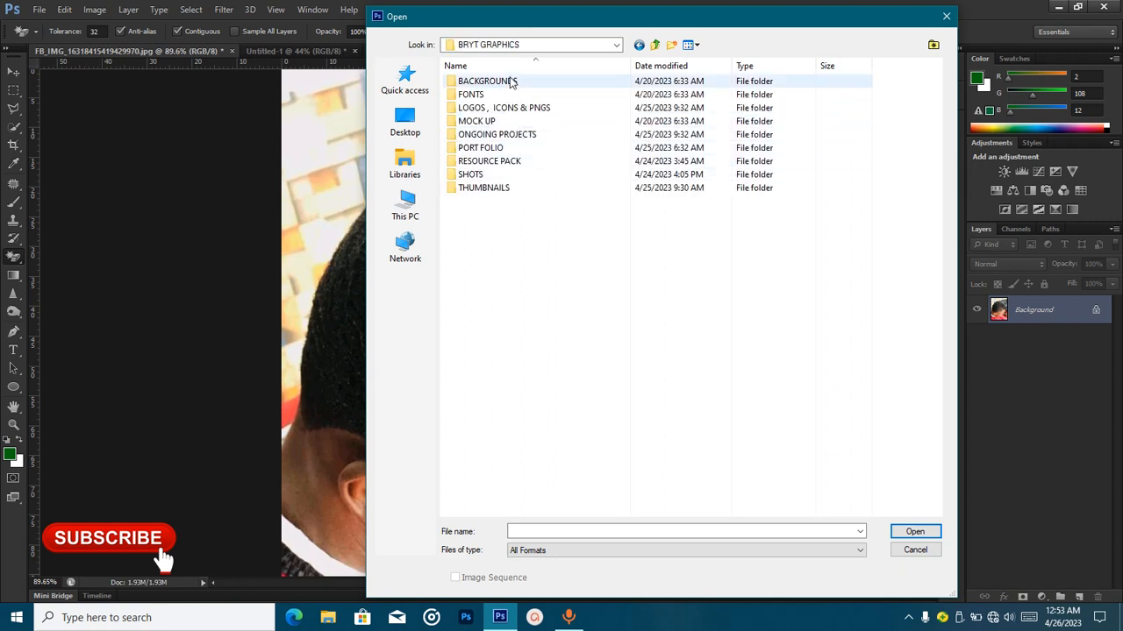
{"action": "double_click", "coordinate": [535, 162]}
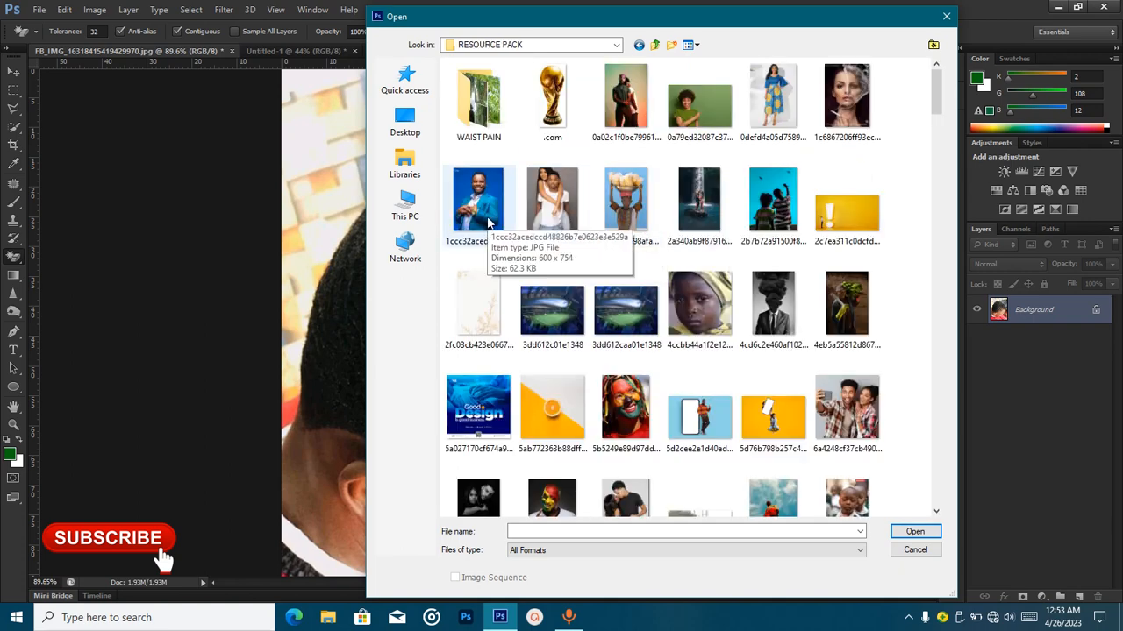
Step: Open the image 203318fd5016859d4aa9d79ae66006a8 of the seated woman with a laptop on a blue background
{"action": "scroll", "coordinate": [529, 250], "scroll_direction": "down", "scroll_amount": 2}
{"action": "scroll", "coordinate": [616, 334], "scroll_direction": "down", "scroll_amount": 10}
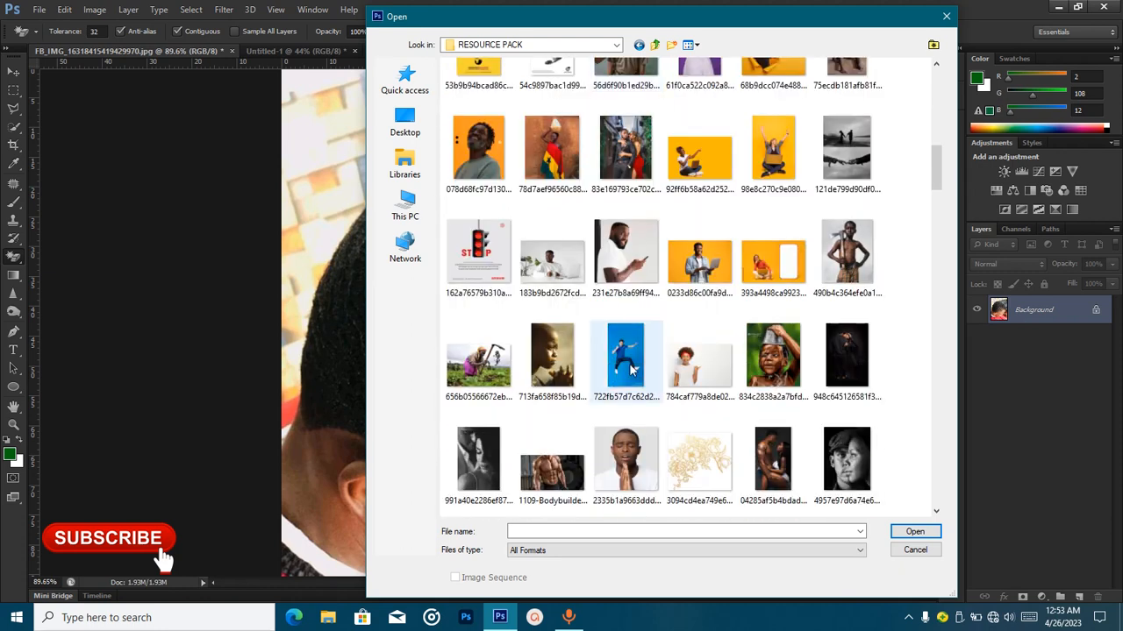
{"action": "scroll", "coordinate": [636, 369], "scroll_direction": "down", "scroll_amount": 3}
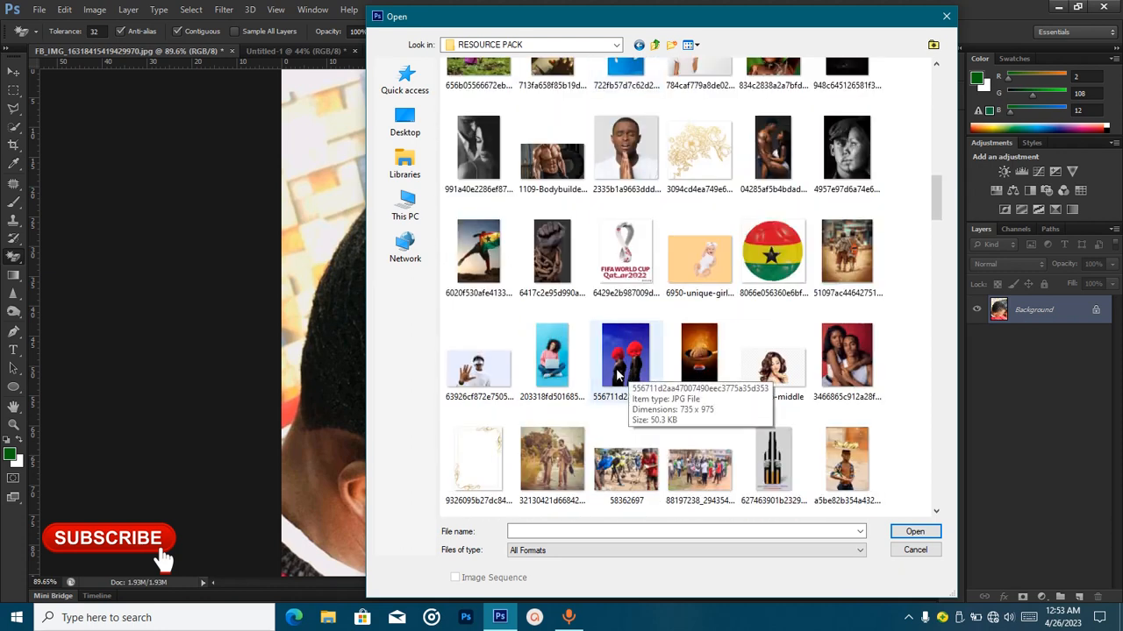
{"action": "left_click", "coordinate": [552, 359]}
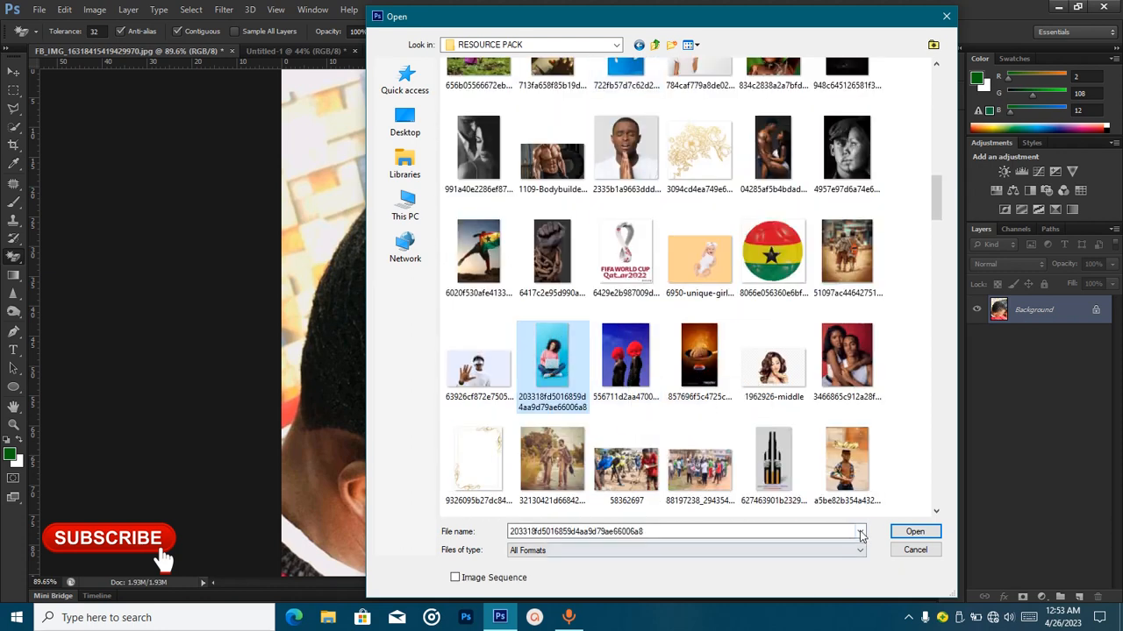
{"action": "left_click", "coordinate": [912, 532]}
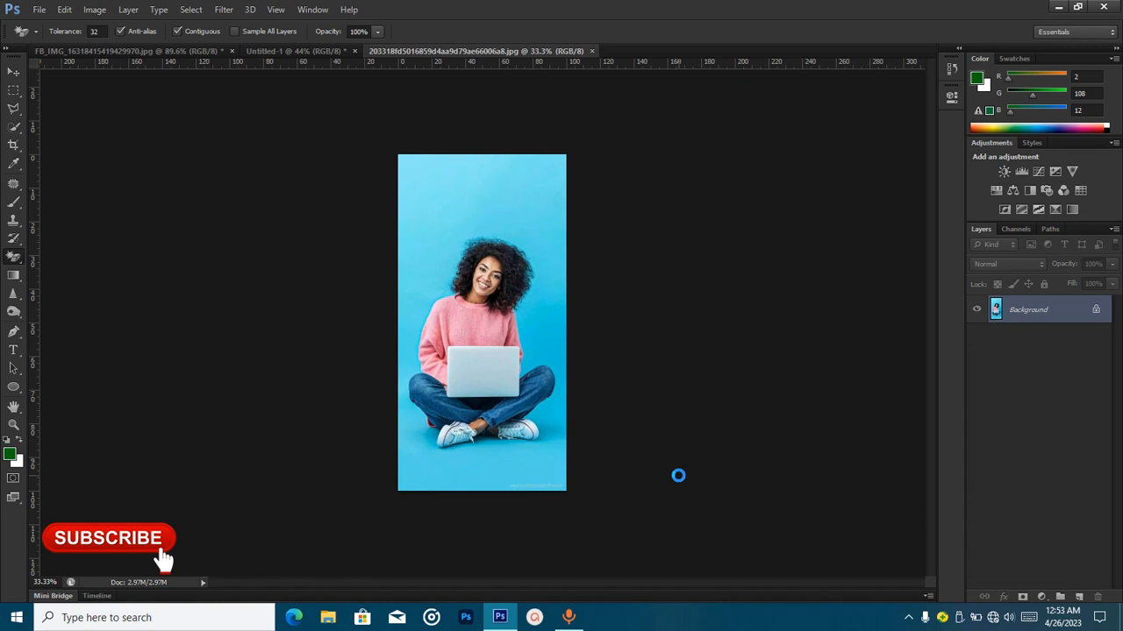
Step: Erase the blue backdrop below, above and beside the seated woman with the Magic Eraser in image 203318fd5016859d4aa9d79ae66006a8
{"action": "left_click", "coordinate": [130, 50]}
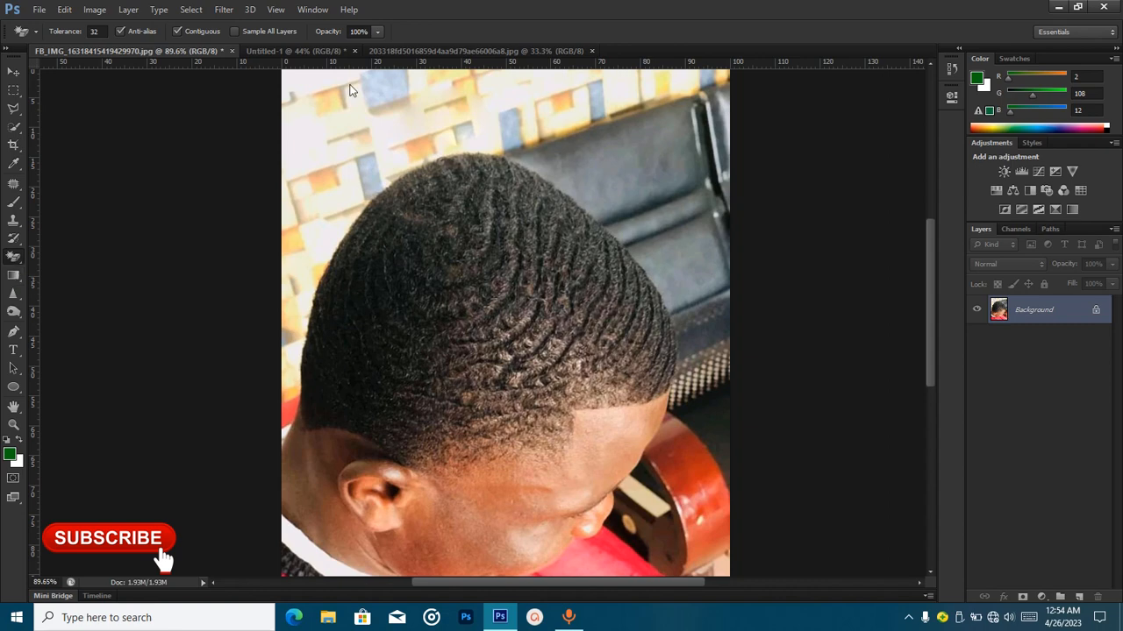
{"action": "left_click", "coordinate": [453, 53]}
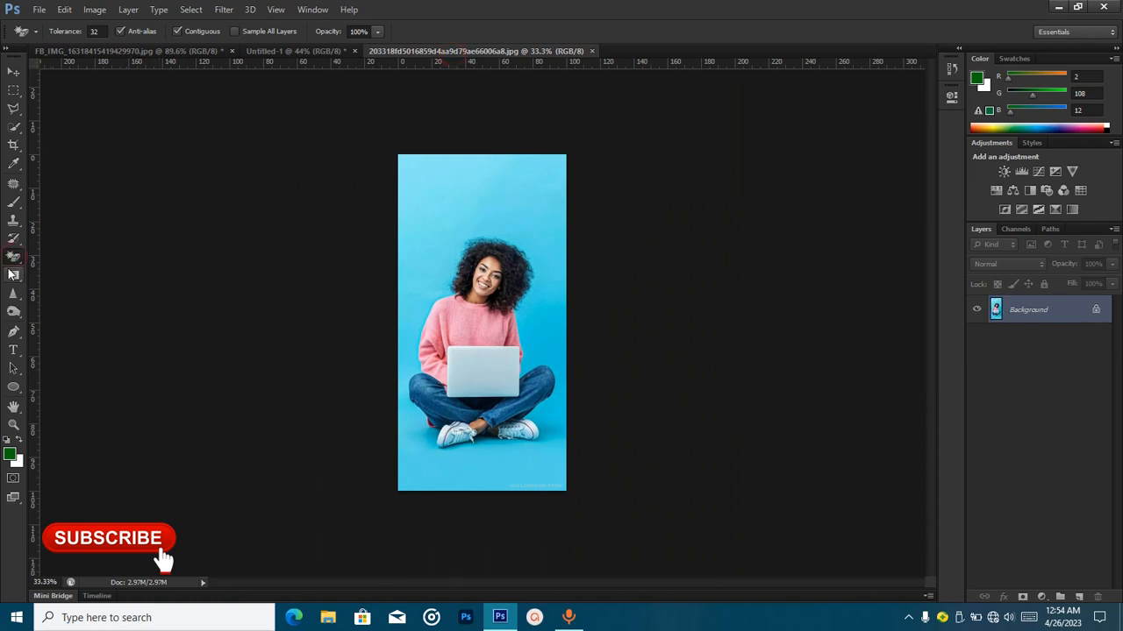
{"action": "left_click", "coordinate": [519, 462]}
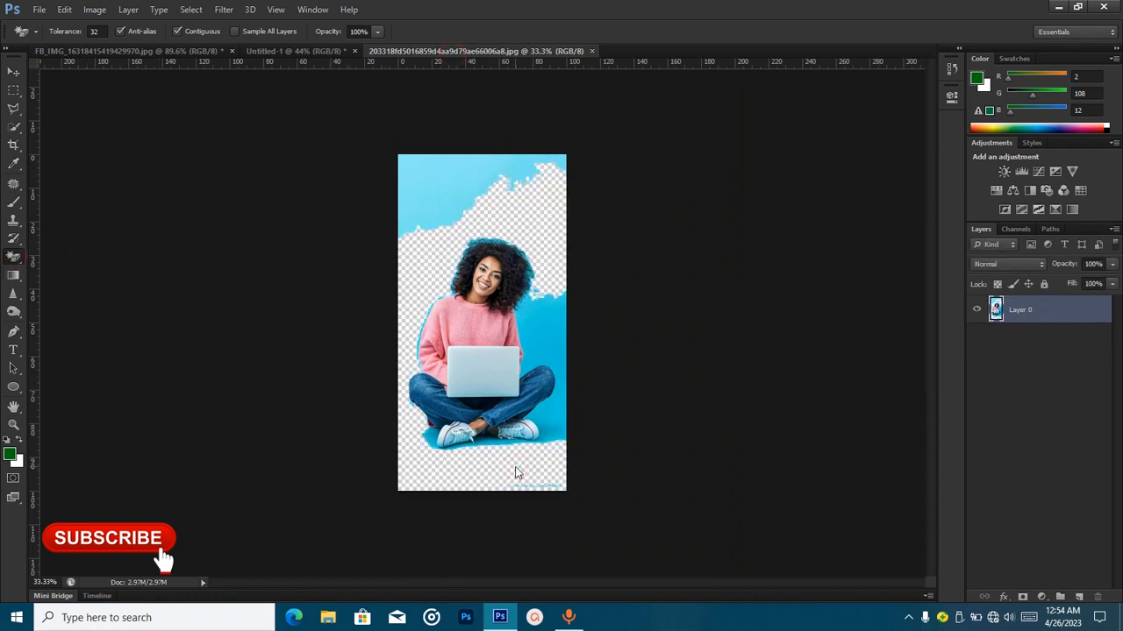
{"action": "left_click", "coordinate": [492, 172]}
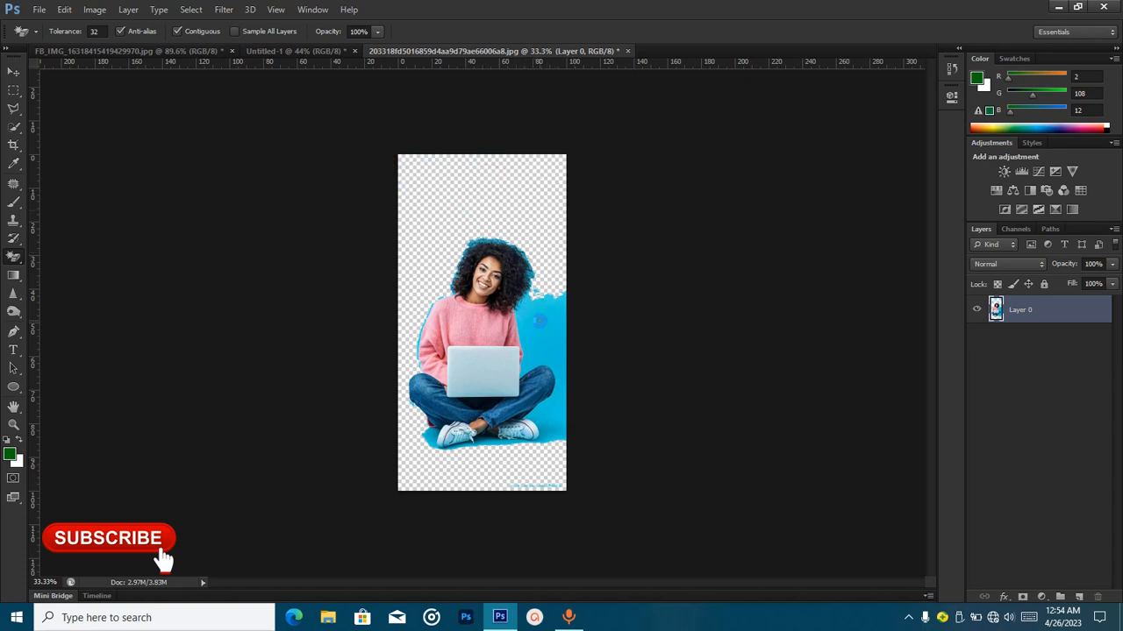
{"action": "left_click", "coordinate": [560, 351]}
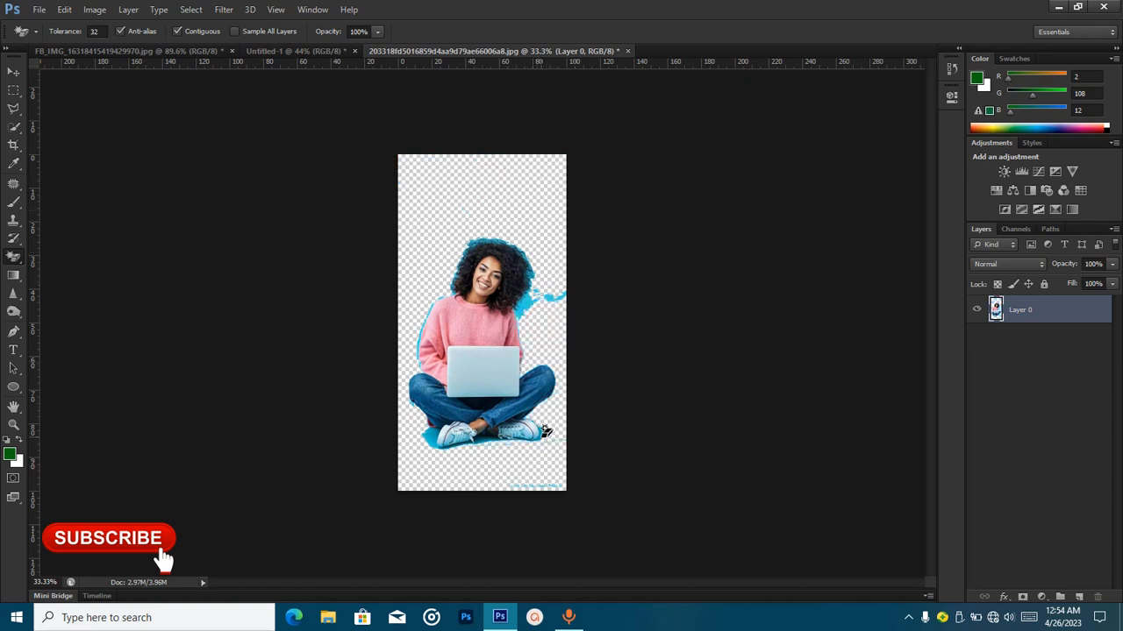
Step: Erase the leftover blue patches beside the woman's hair and under her shoes with the Magic Eraser
{"action": "scroll", "coordinate": [547, 428], "scroll_direction": "up", "scroll_amount": 2}
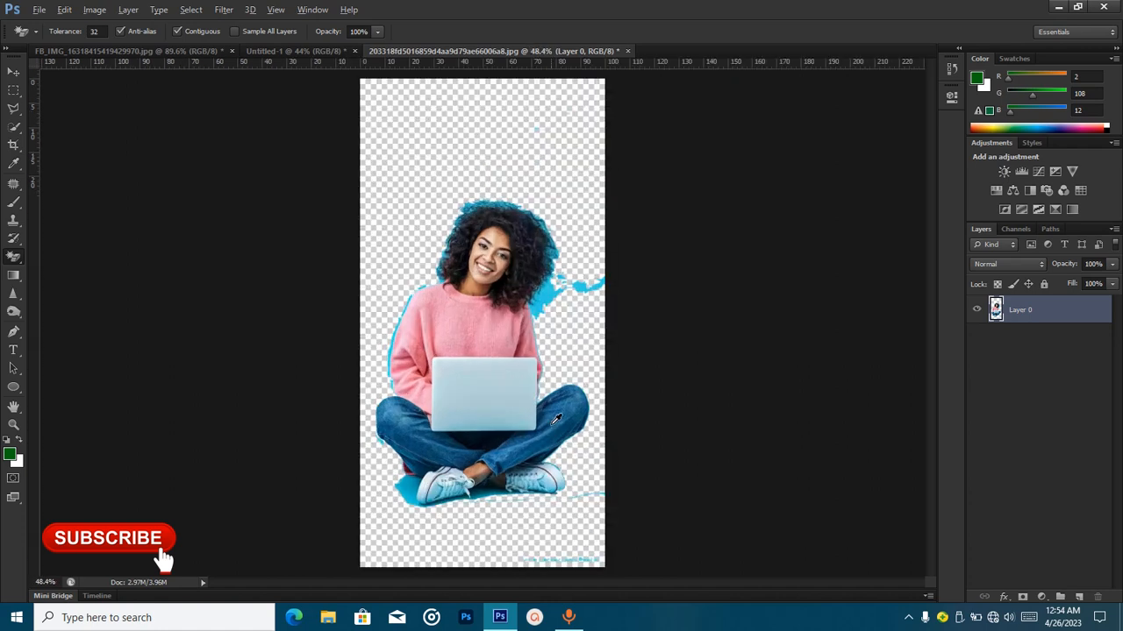
{"action": "scroll", "coordinate": [555, 420], "scroll_direction": "up", "scroll_amount": 2}
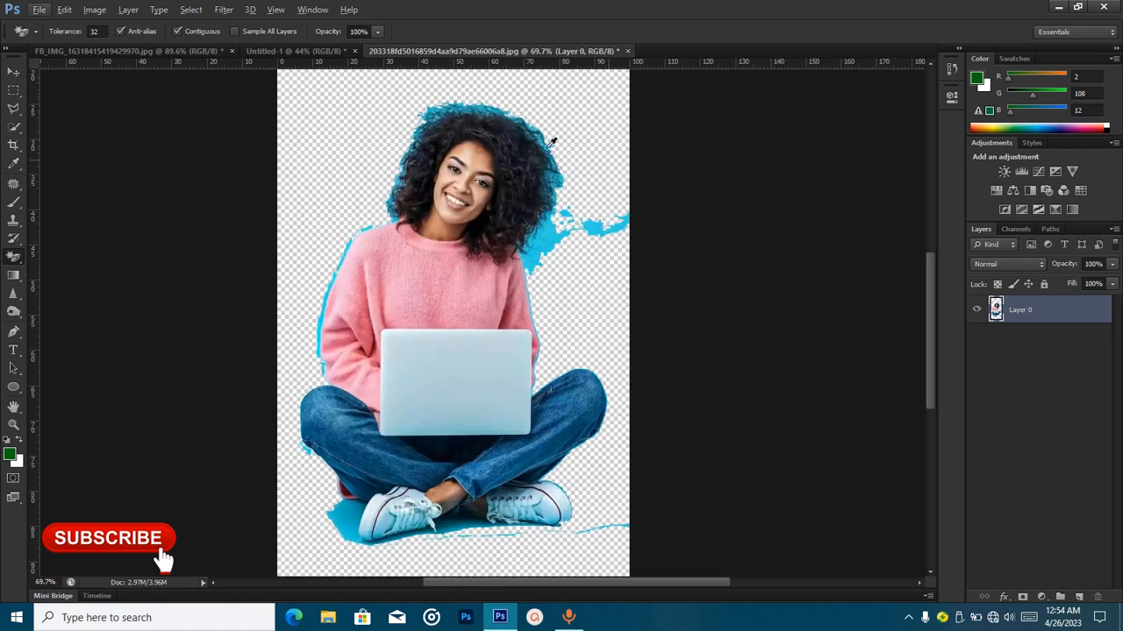
{"action": "left_click", "coordinate": [551, 237]}
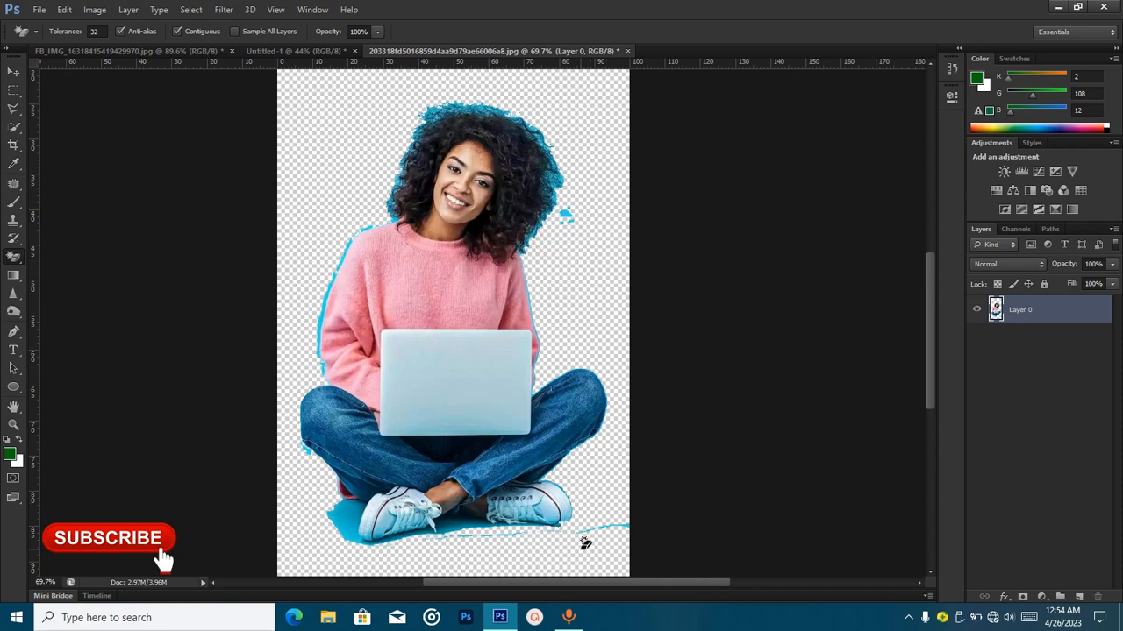
{"action": "left_click", "coordinate": [363, 524]}
{"action": "left_click", "coordinate": [350, 520]}
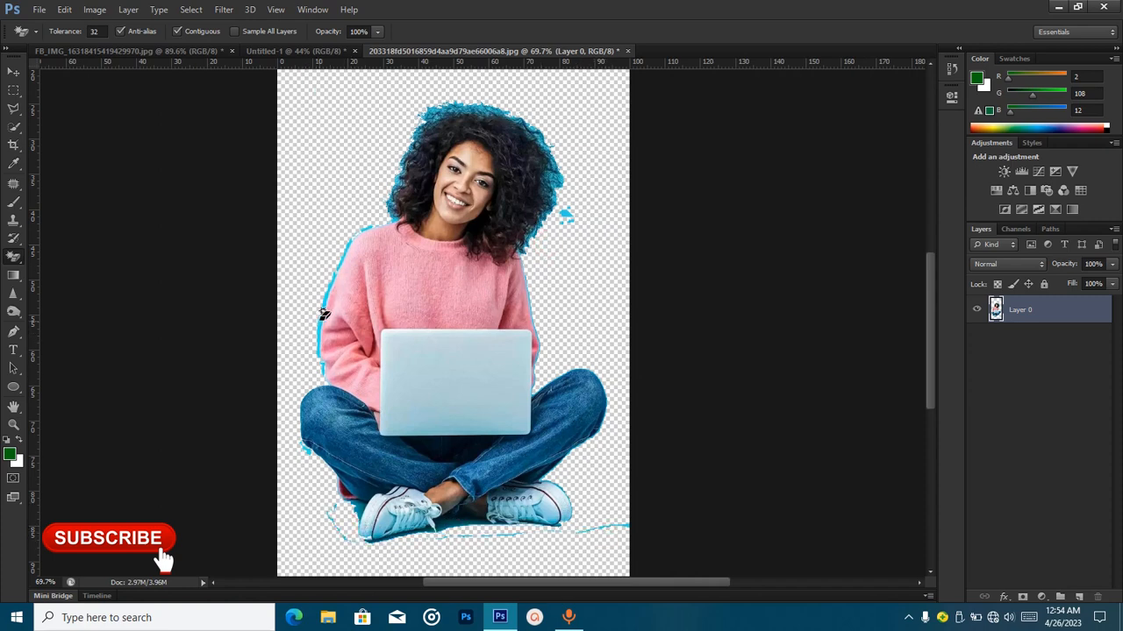
{"action": "scroll", "coordinate": [266, 305], "scroll_direction": "down", "scroll_amount": 3}
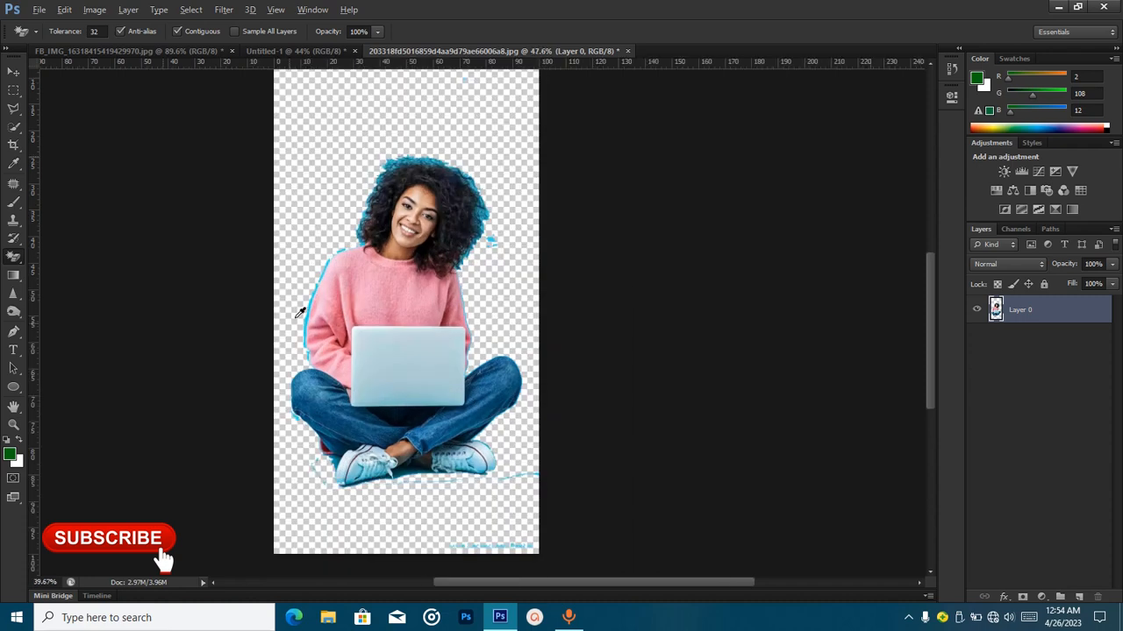
{"action": "scroll", "coordinate": [301, 311], "scroll_direction": "down", "scroll_amount": 3}
Step: Try the Magic Eraser on the tiled wall and the dark chair back behind the head in FB_IMG_16318415419429970.jpg
{"action": "left_click", "coordinate": [103, 51]}
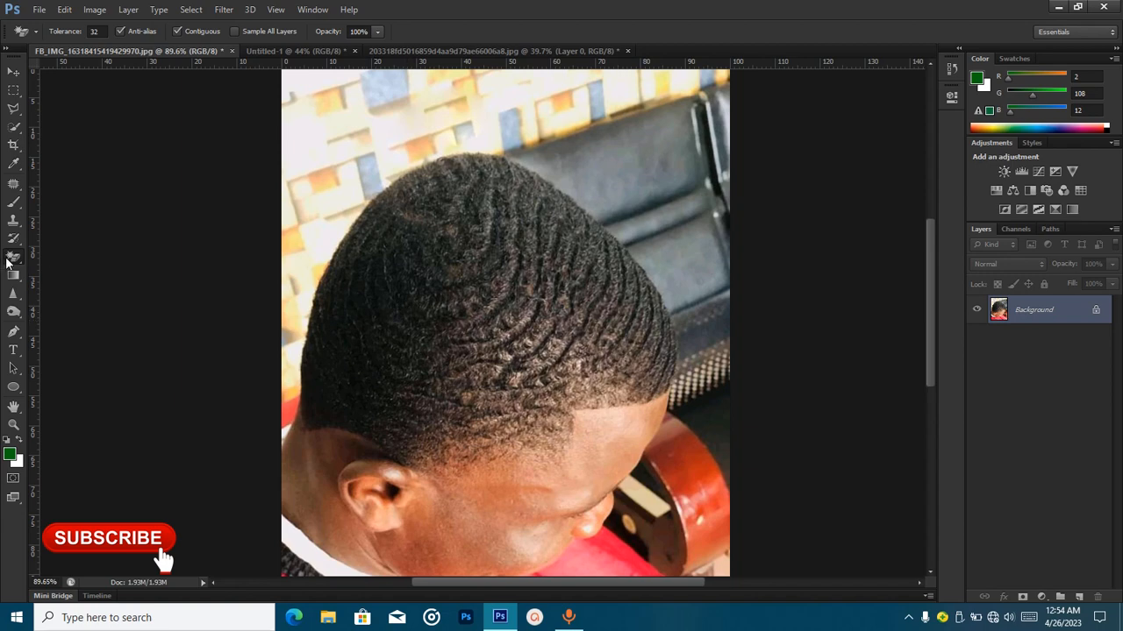
{"action": "left_click", "coordinate": [317, 148]}
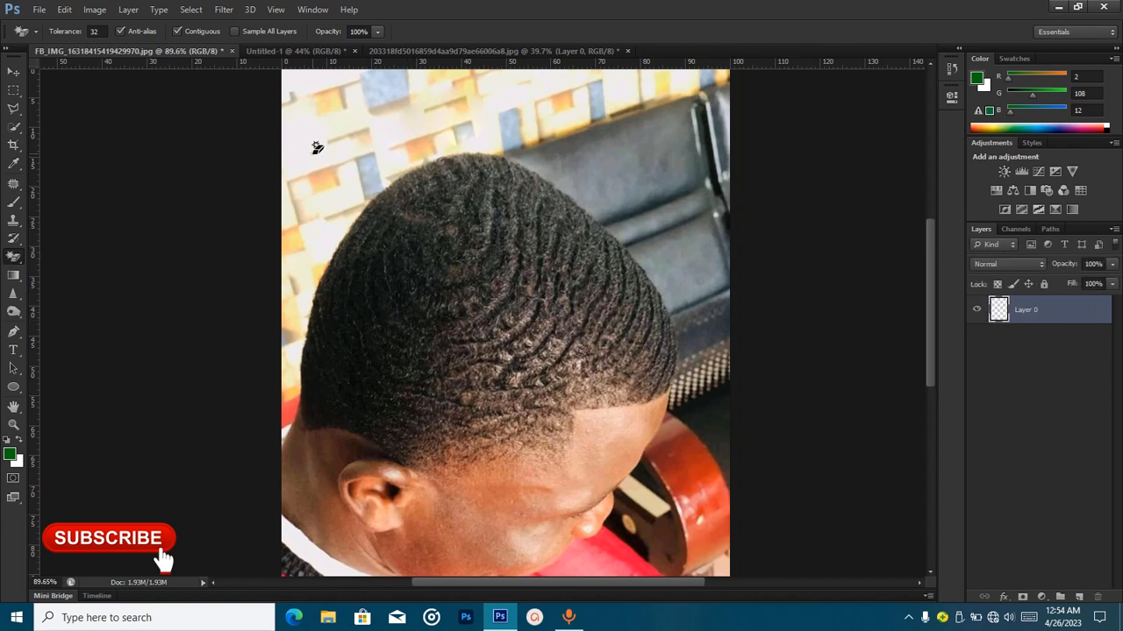
{"action": "left_click", "coordinate": [326, 200]}
{"action": "left_click", "coordinate": [594, 158]}
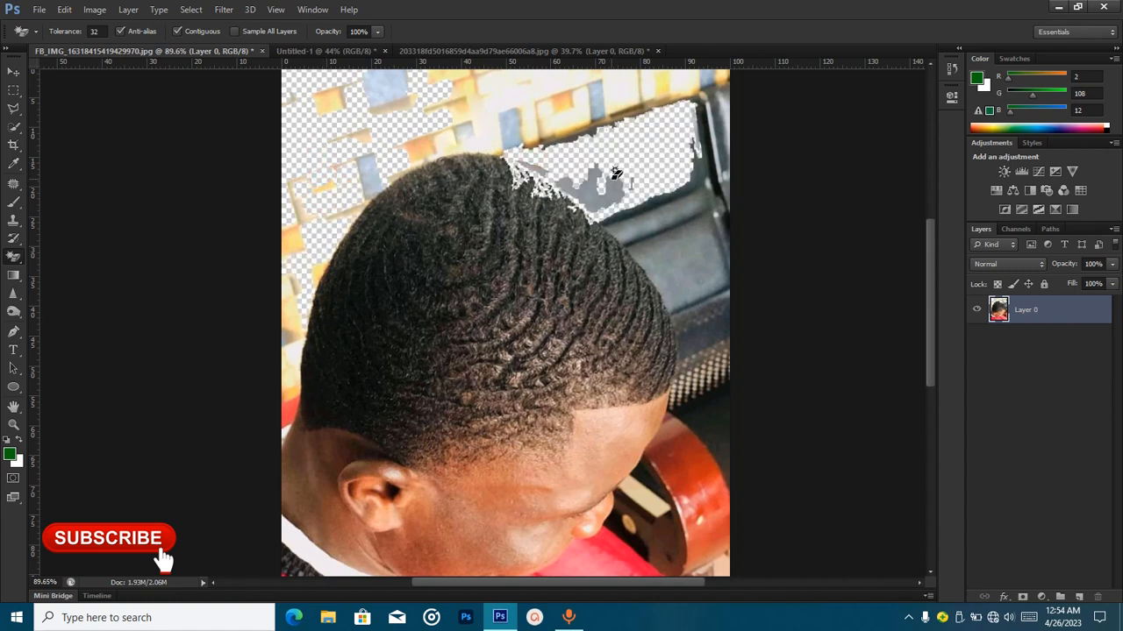
{"action": "left_click", "coordinate": [606, 90]}
{"action": "left_click", "coordinate": [507, 109]}
{"action": "left_click", "coordinate": [444, 91]}
{"action": "left_click", "coordinate": [368, 172]}
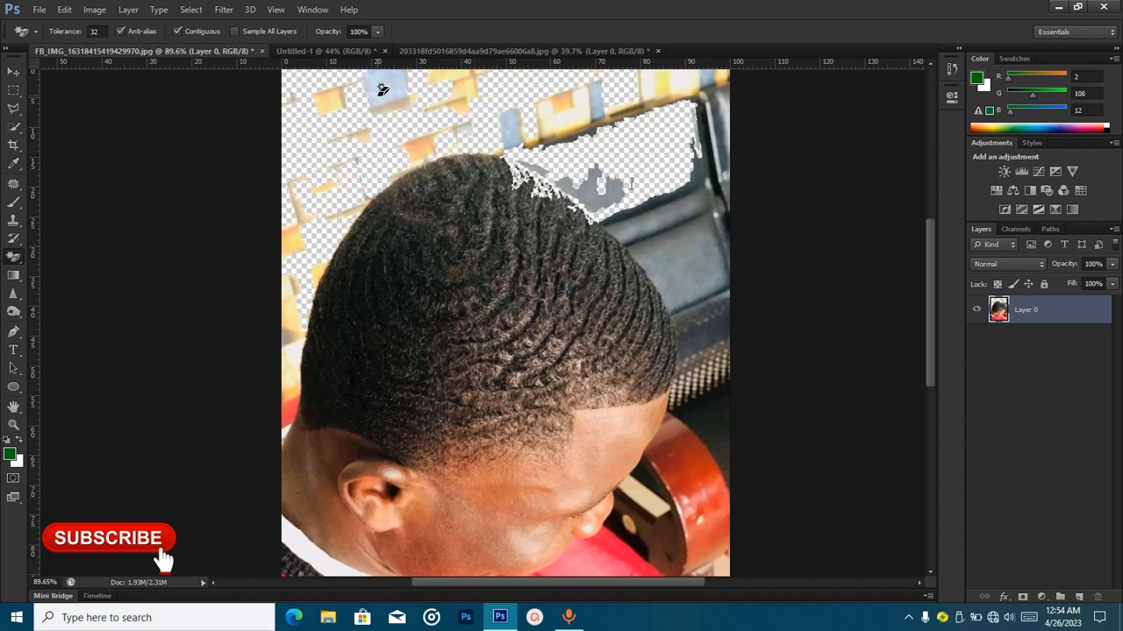
{"action": "left_click", "coordinate": [379, 91]}
{"action": "left_click", "coordinate": [333, 182]}
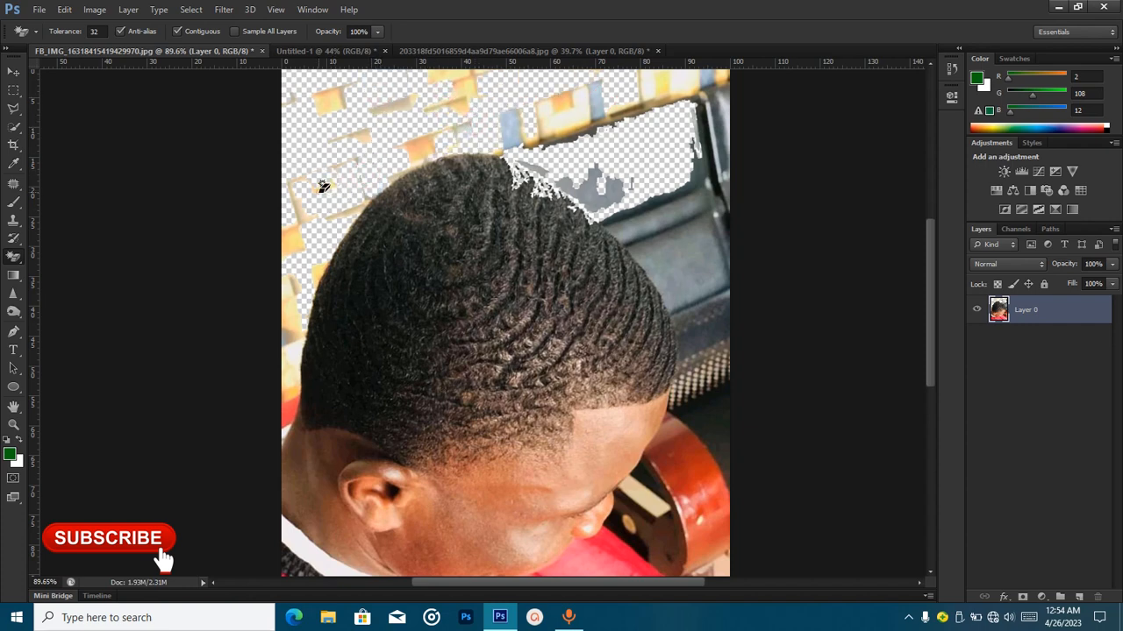
{"action": "left_click", "coordinate": [295, 230]}
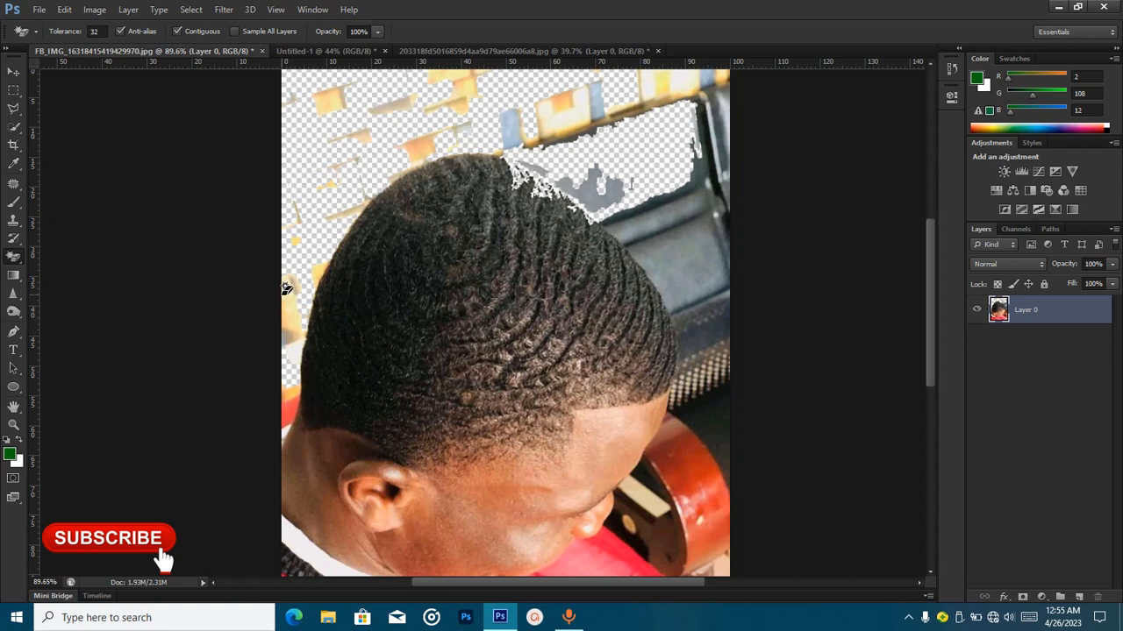
Step: Undo all the Magic Eraser edits on the head photo, back to its locked Background layer
{"action": "key", "text": "ctrl+alt+z"}
{"action": "key", "text": "ctrl+alt+z"}
{"action": "key", "text": "ctrl+alt+z"}
{"action": "key", "text": "ctrl+alt+z"}
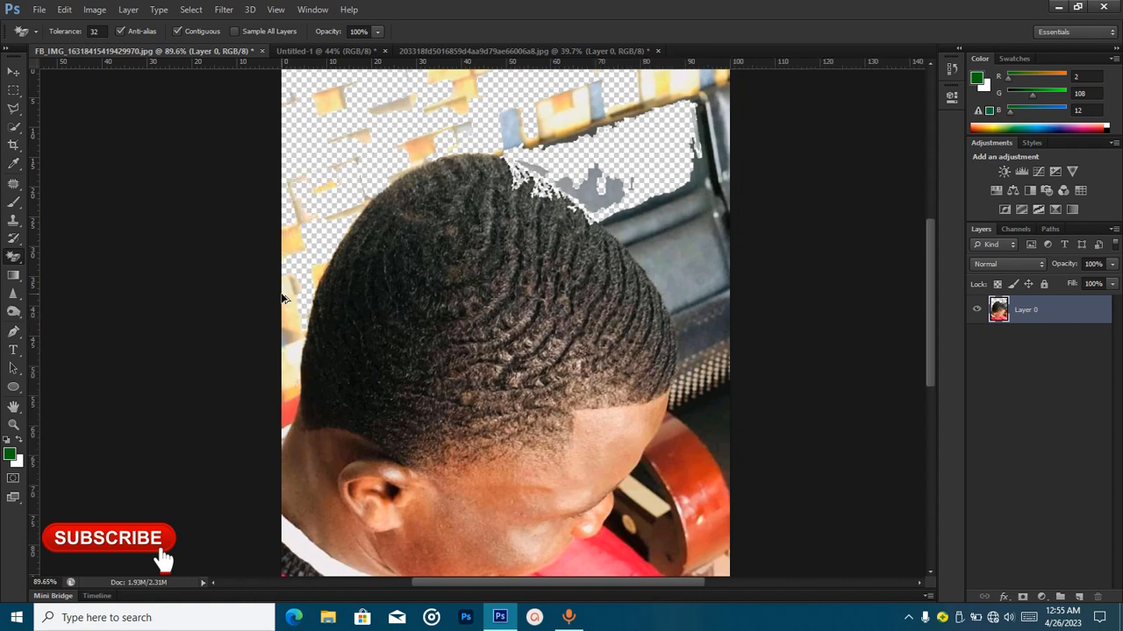
{"action": "key", "text": "ctrl+alt+z"}
{"action": "key", "text": "ctrl+alt+z"}
{"action": "key", "text": "ctrl+alt+z"}
{"action": "key", "text": "ctrl+alt+z"}
{"action": "key", "text": "ctrl+alt+z"}
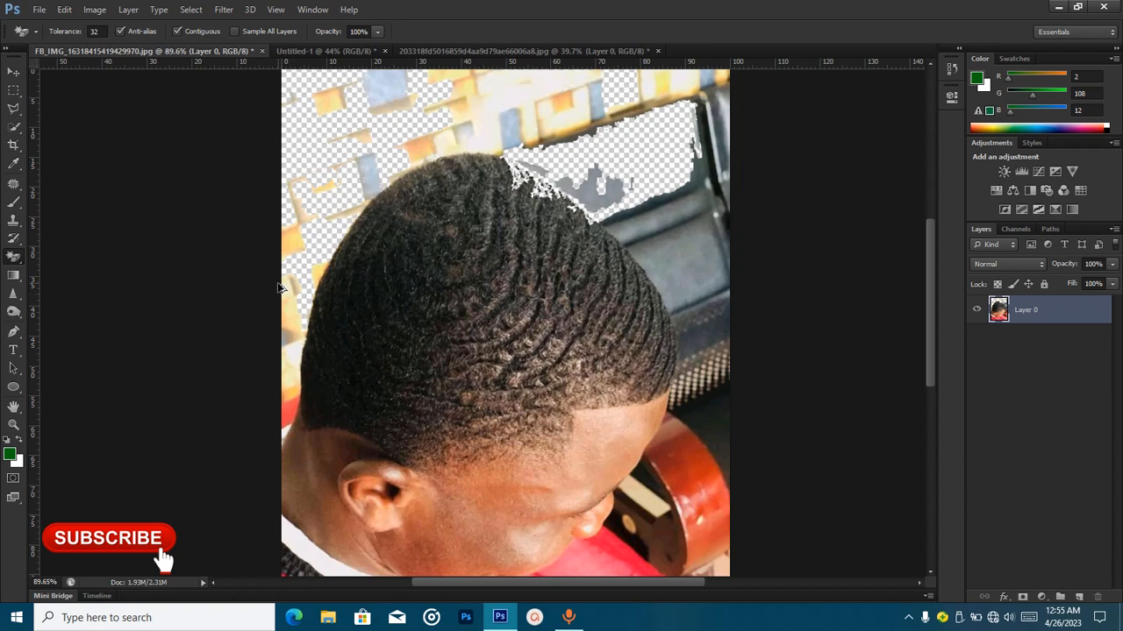
{"action": "key", "text": "ctrl+alt+z"}
{"action": "key", "text": "ctrl+alt+z"}
{"action": "key", "text": "ctrl+alt+z"}
{"action": "key", "text": "ctrl+alt+z"}
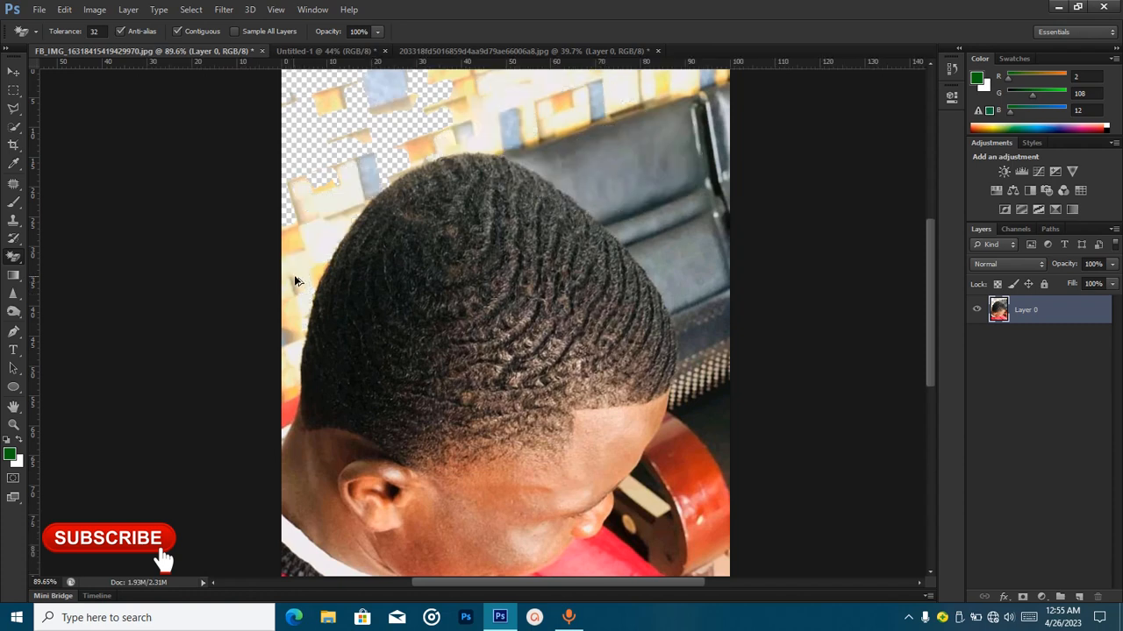
{"action": "key", "text": "ctrl+alt+z"}
Step: Return the eraser group to the standard Eraser Tool and activate the Gradient tool
{"action": "right_click", "coordinate": [13, 257]}
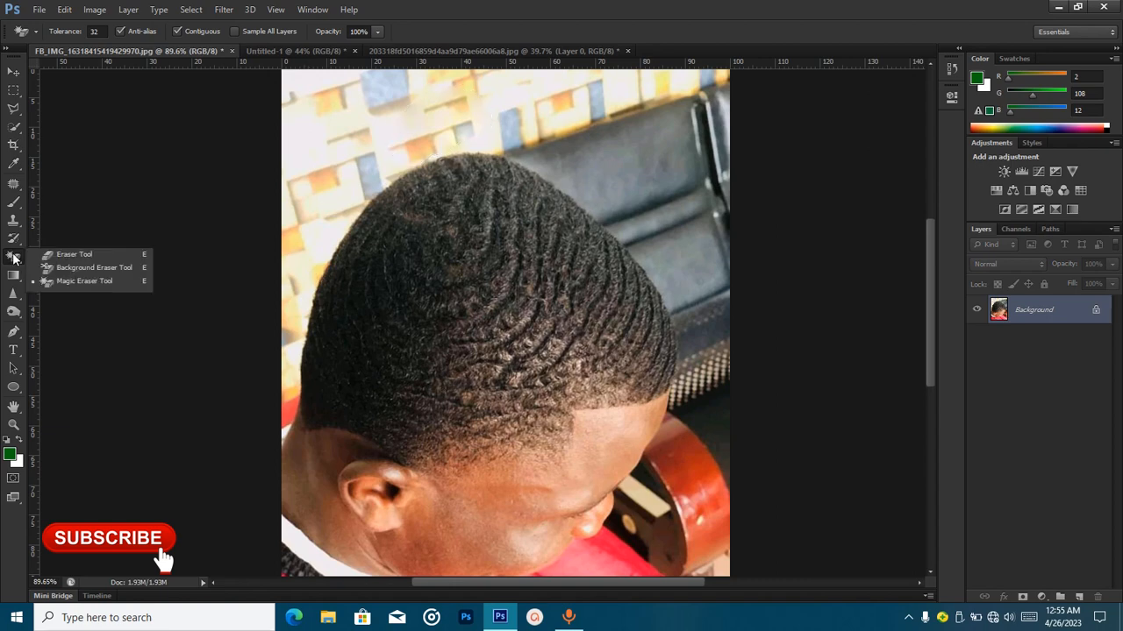
{"action": "left_click", "coordinate": [70, 254]}
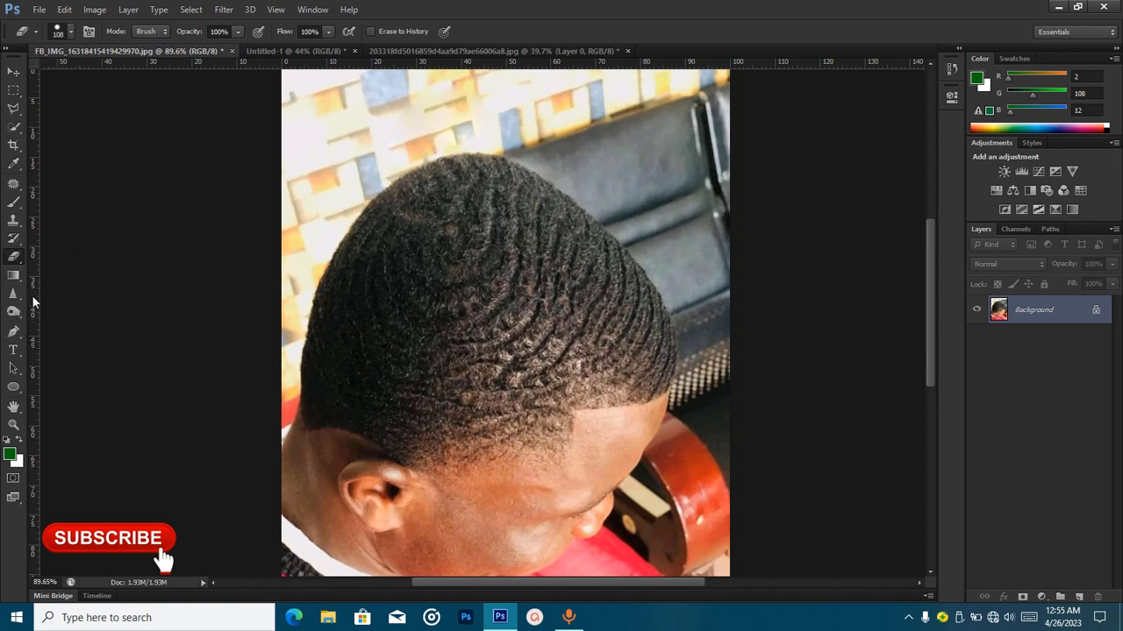
{"action": "left_click", "coordinate": [13, 276]}
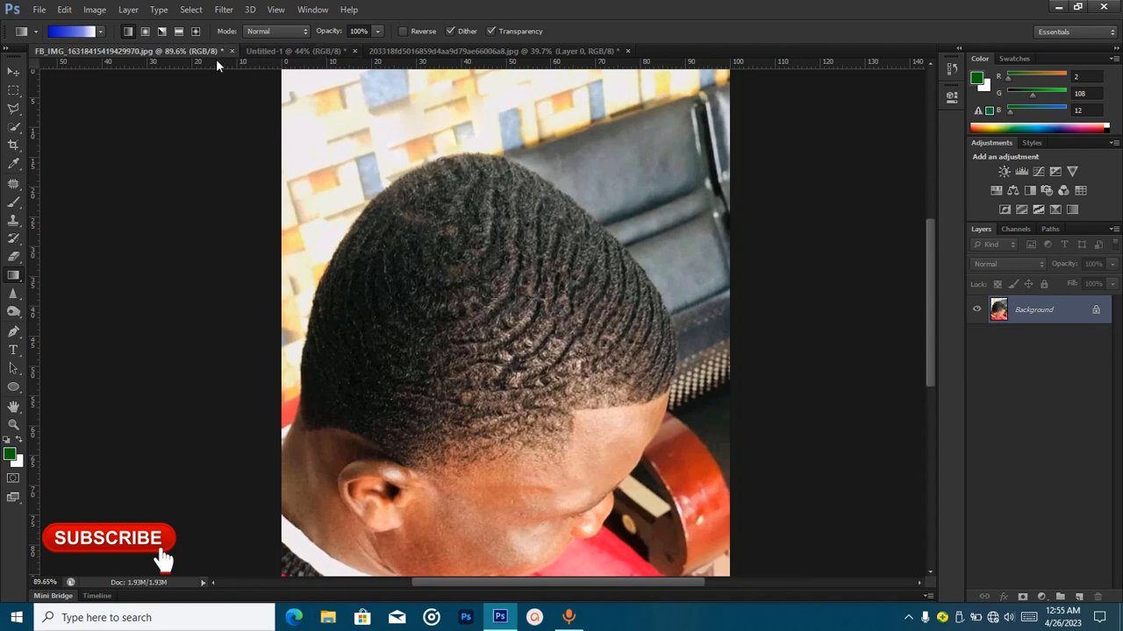
Step: Undo the white eraser strokes and the painted trees in Untitled-1, leaving only the blue water
{"action": "left_click", "coordinate": [295, 51]}
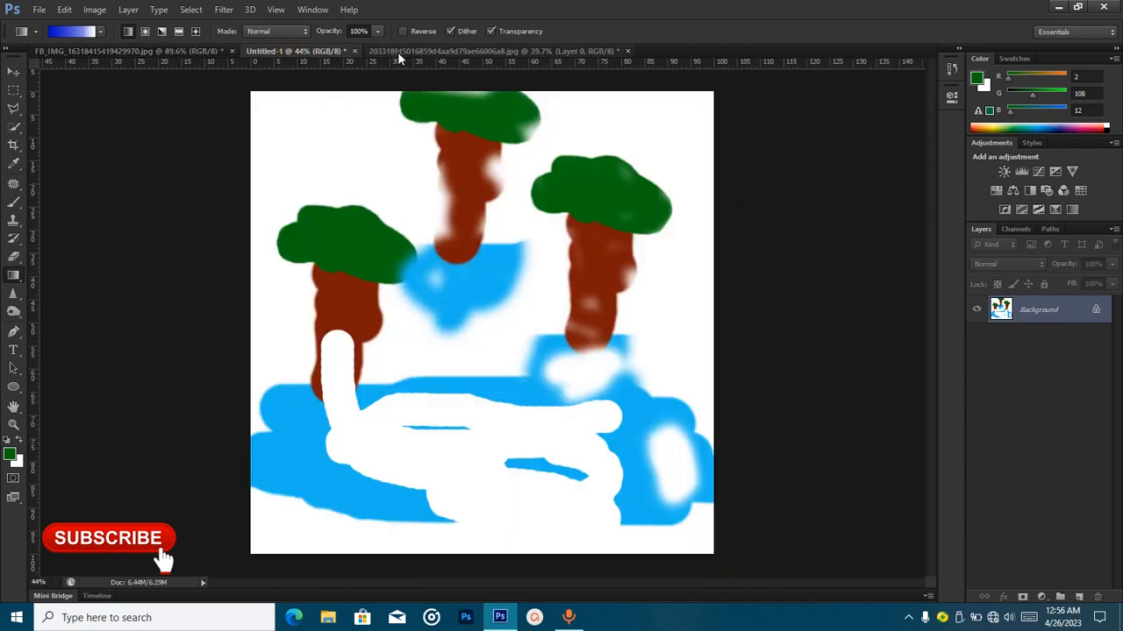
{"action": "left_click", "coordinate": [405, 50]}
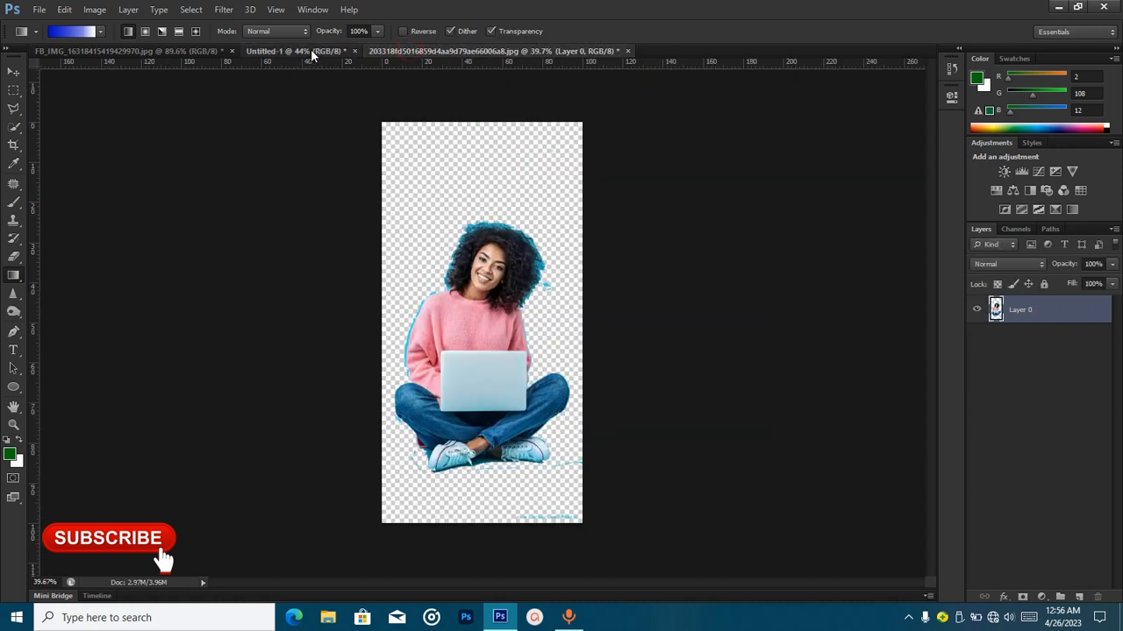
{"action": "left_click", "coordinate": [295, 51]}
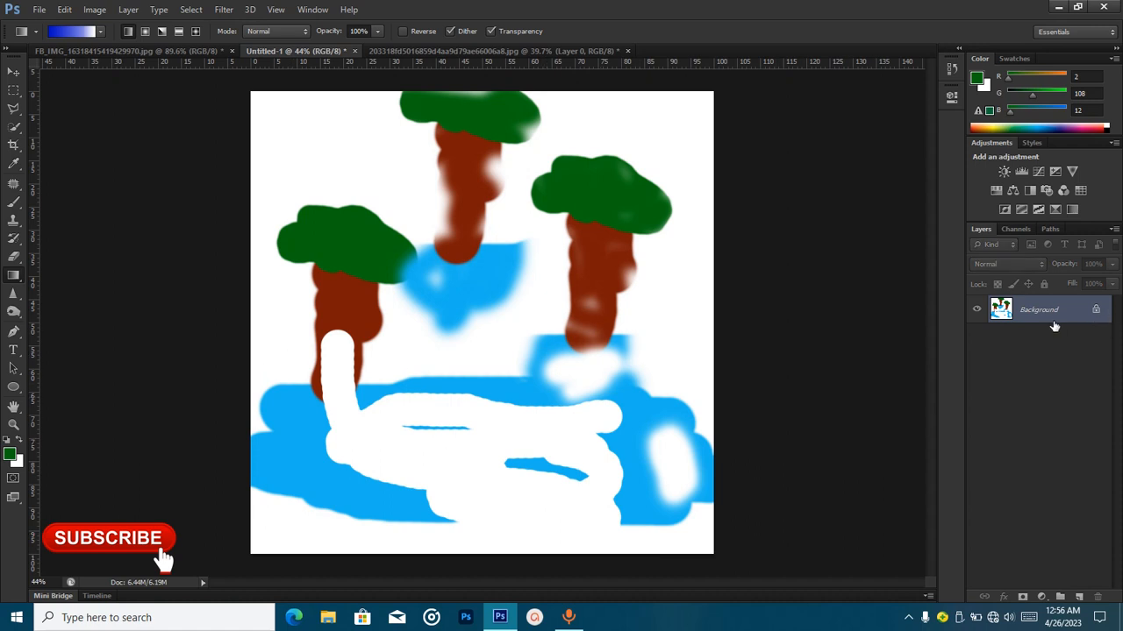
{"action": "key", "text": "ctrl+alt+z"}
{"action": "key", "text": "ctrl+alt+z"}
{"action": "key", "text": "ctrl+alt+z"}
{"action": "key", "text": "ctrl+alt+z"}
{"action": "key", "text": "ctrl+alt+z"}
{"action": "key", "text": "ctrl+alt+z"}
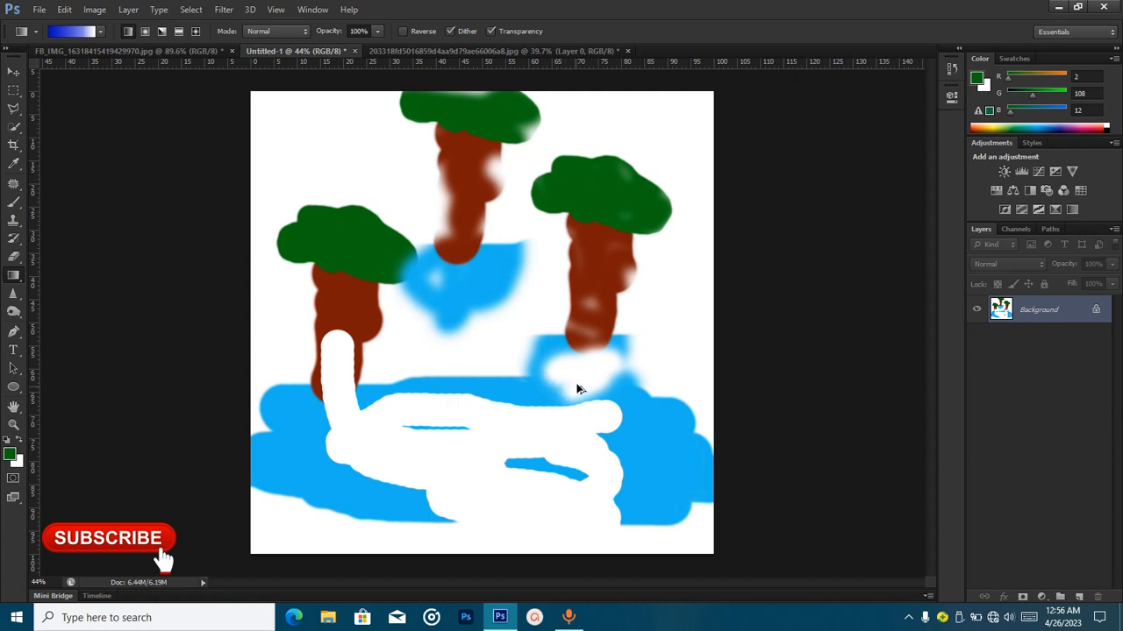
{"action": "key", "text": "ctrl+alt+z"}
{"action": "key", "text": "ctrl+alt+z"}
{"action": "key", "text": "ctrl+alt+z"}
{"action": "key", "text": "ctrl+alt+z"}
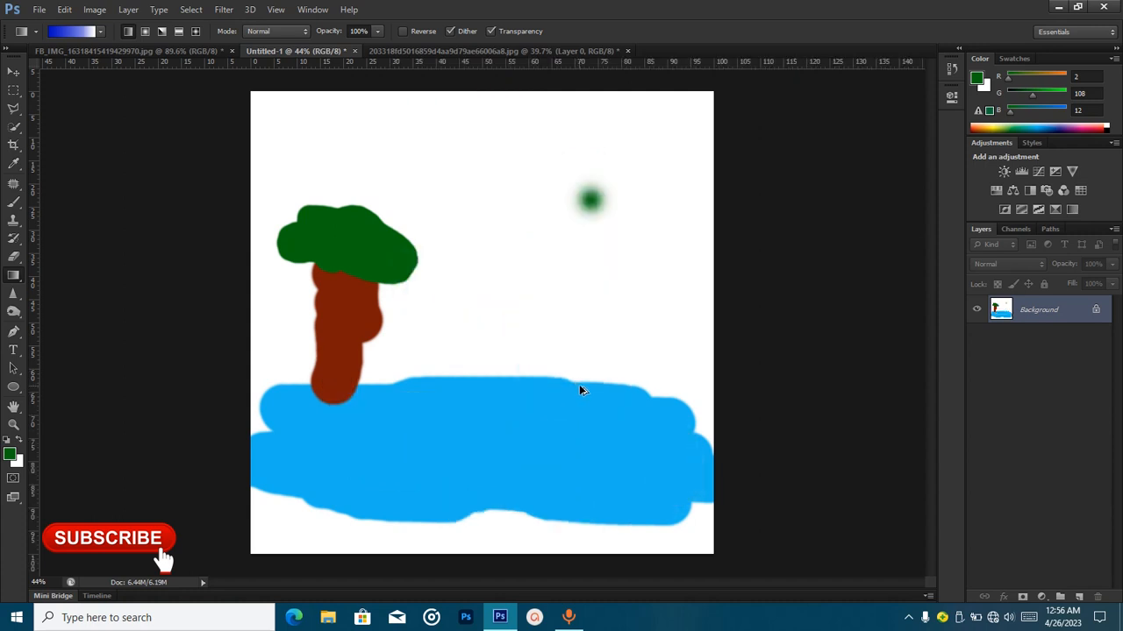
{"action": "key", "text": "ctrl+alt+z"}
{"action": "key", "text": "ctrl+alt+z"}
{"action": "key", "text": "ctrl+alt+z"}
{"action": "key", "text": "ctrl+alt+z"}
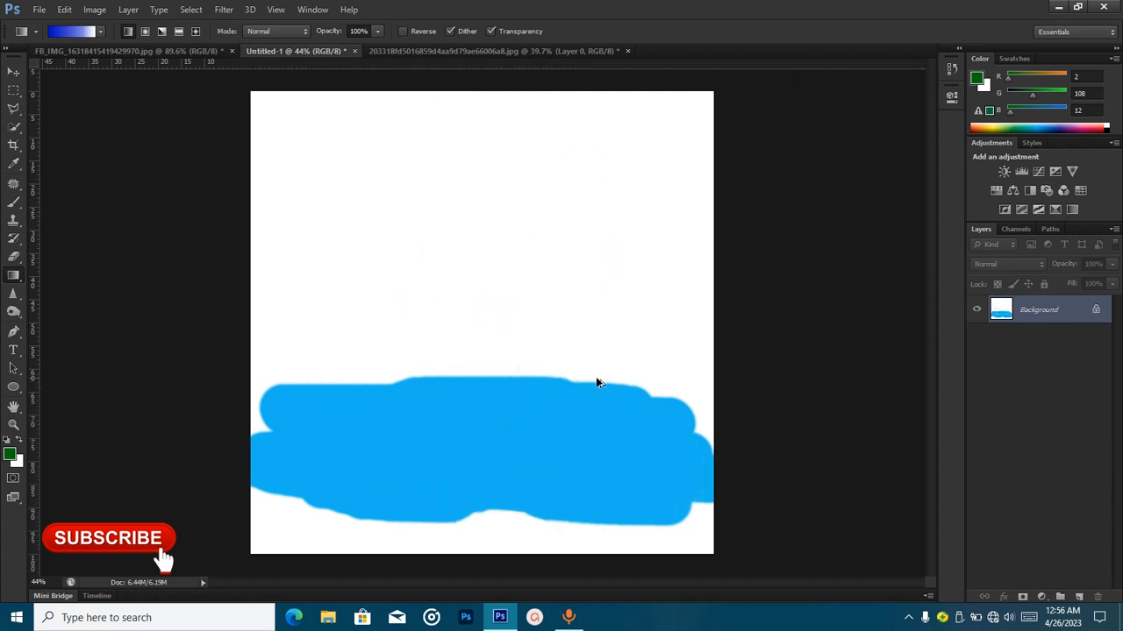